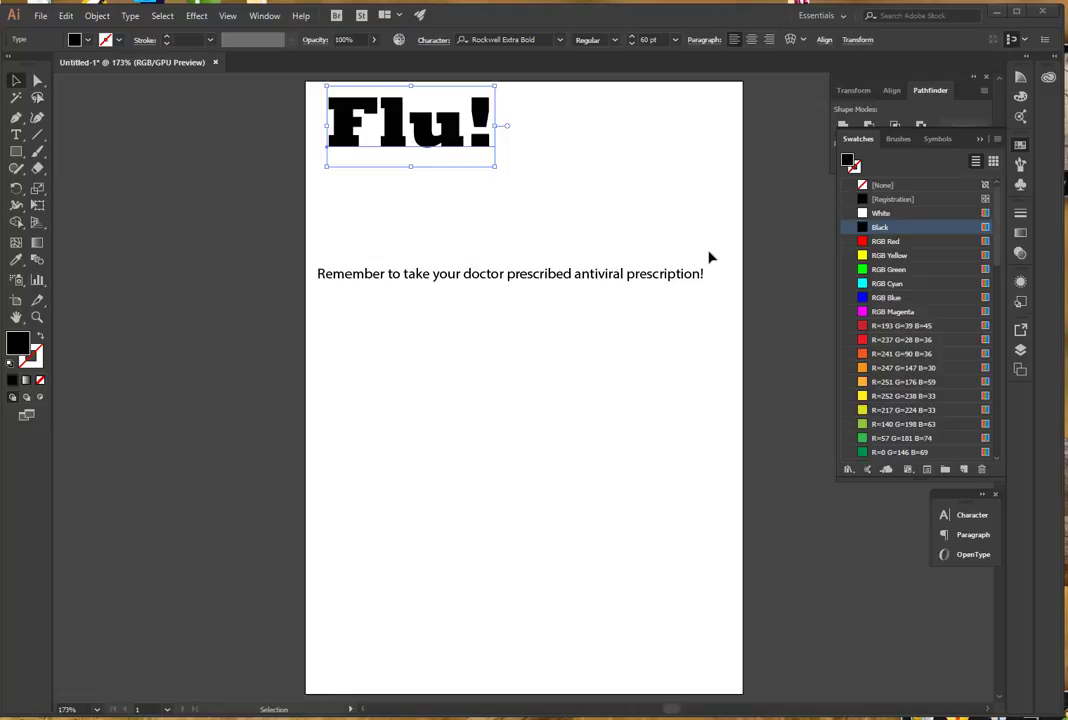
Scale the Flu! headline up to about 113 pt and shift it right across the page top.
left_click(644, 283)
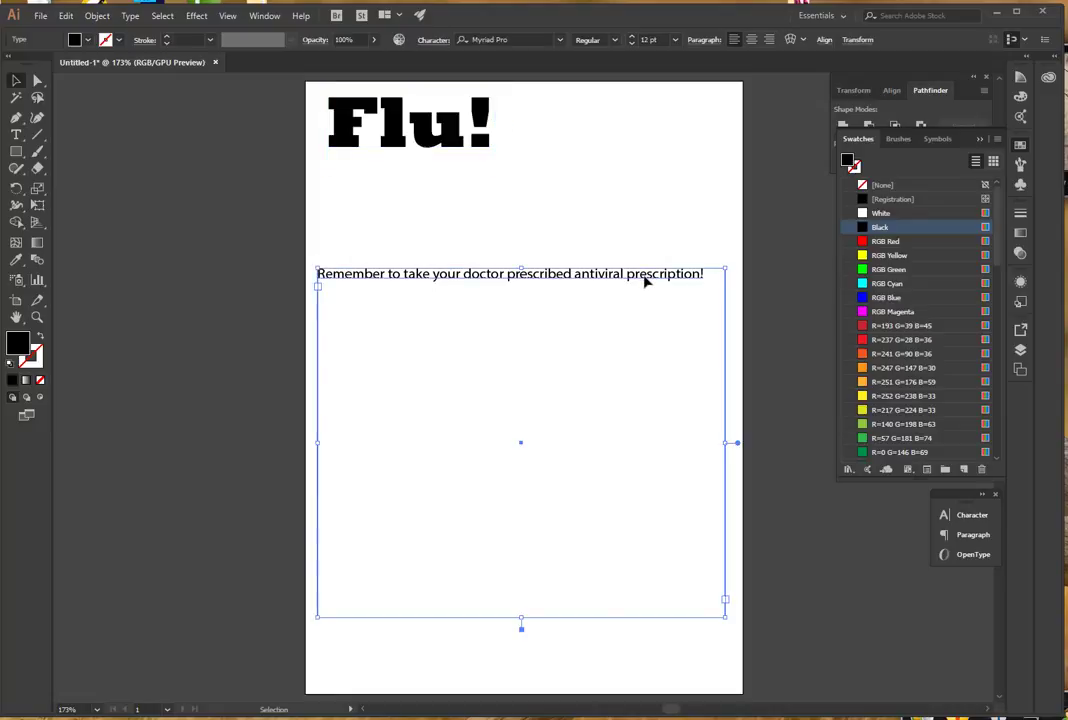
left_click(446, 145)
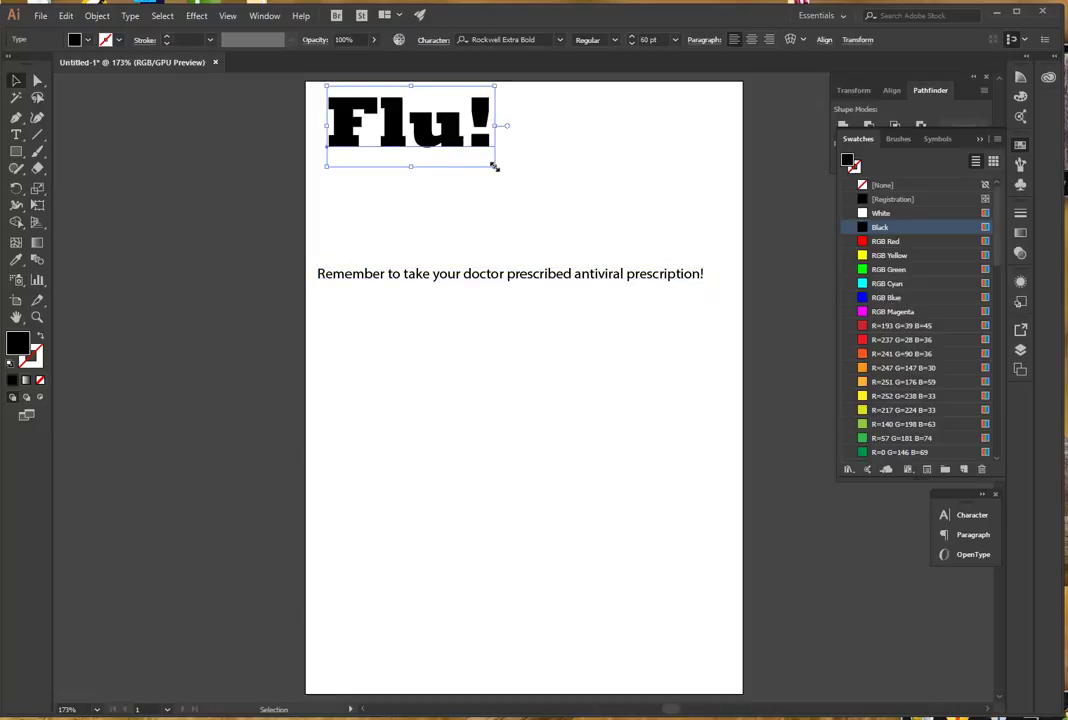
left_click_drag(494, 166, 672, 236)
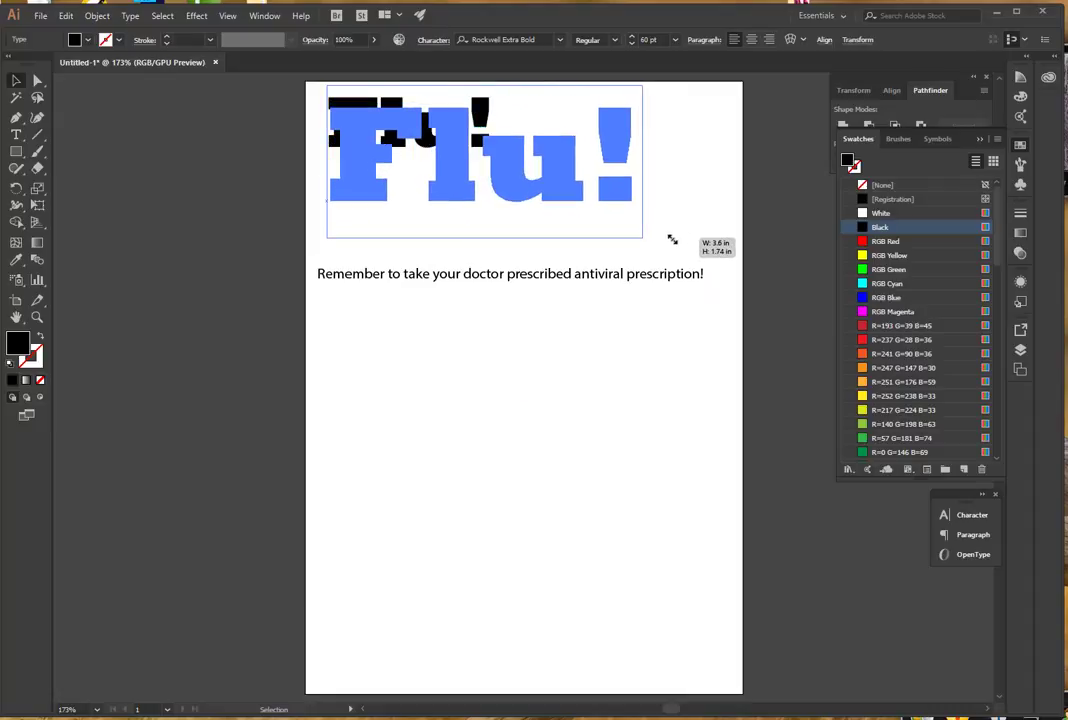
left_click_drag(550, 175, 599, 176)
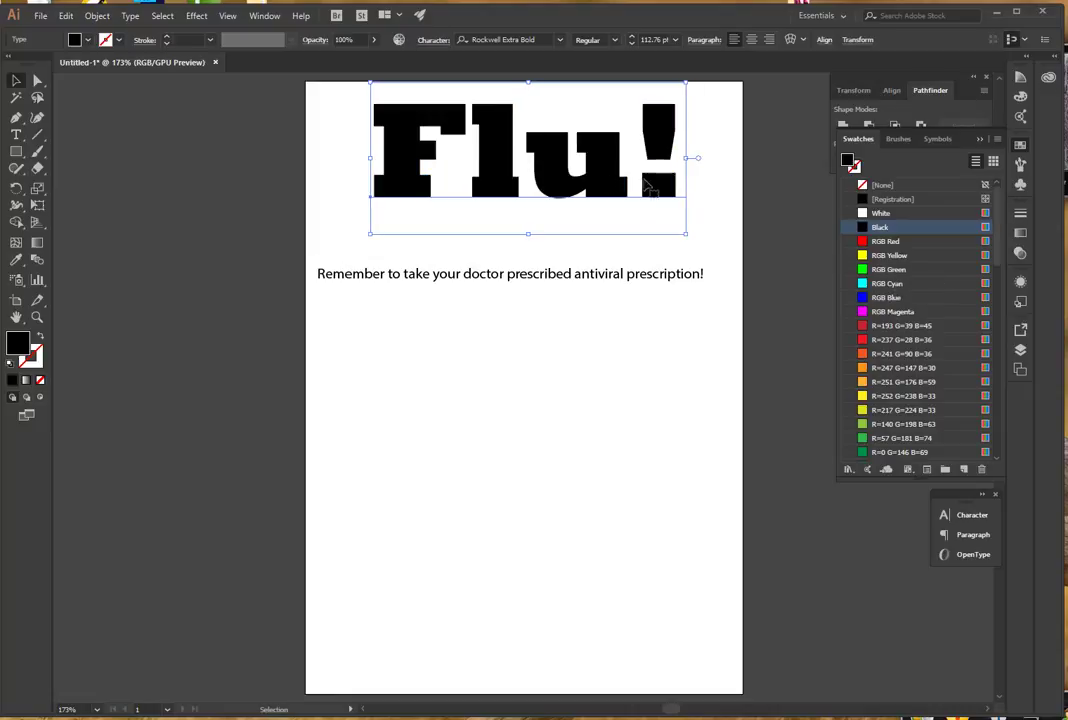
With the Touch Type Tool, scale, heighten, widen and lower the letter F.
left_click(20, 136)
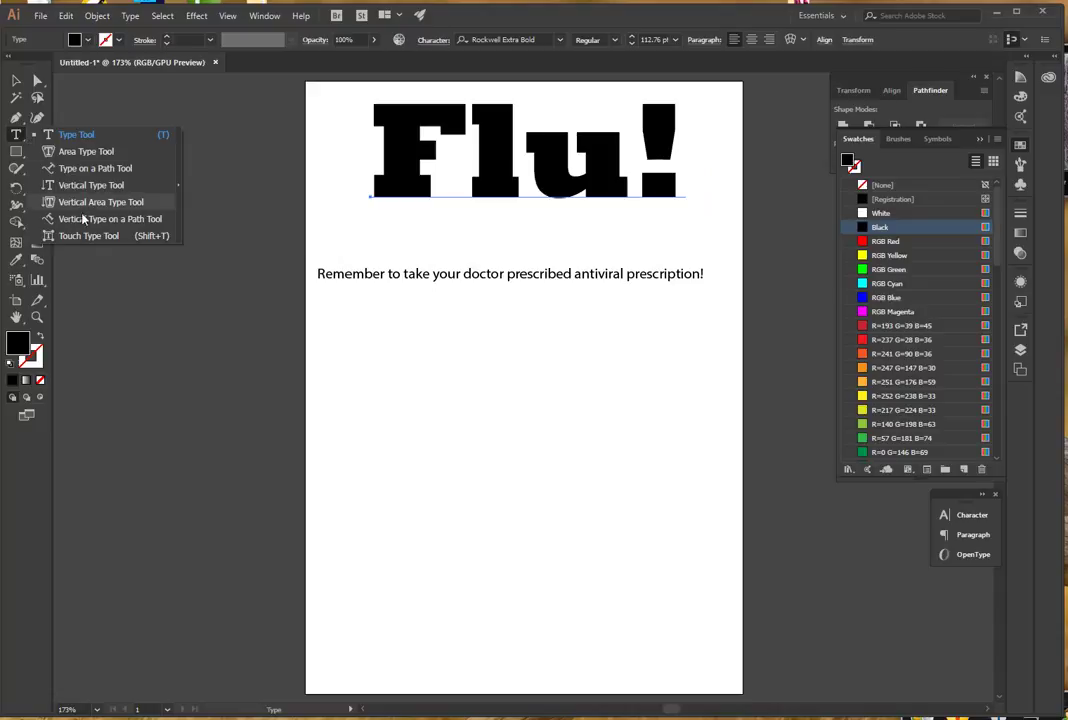
left_click(77, 236)
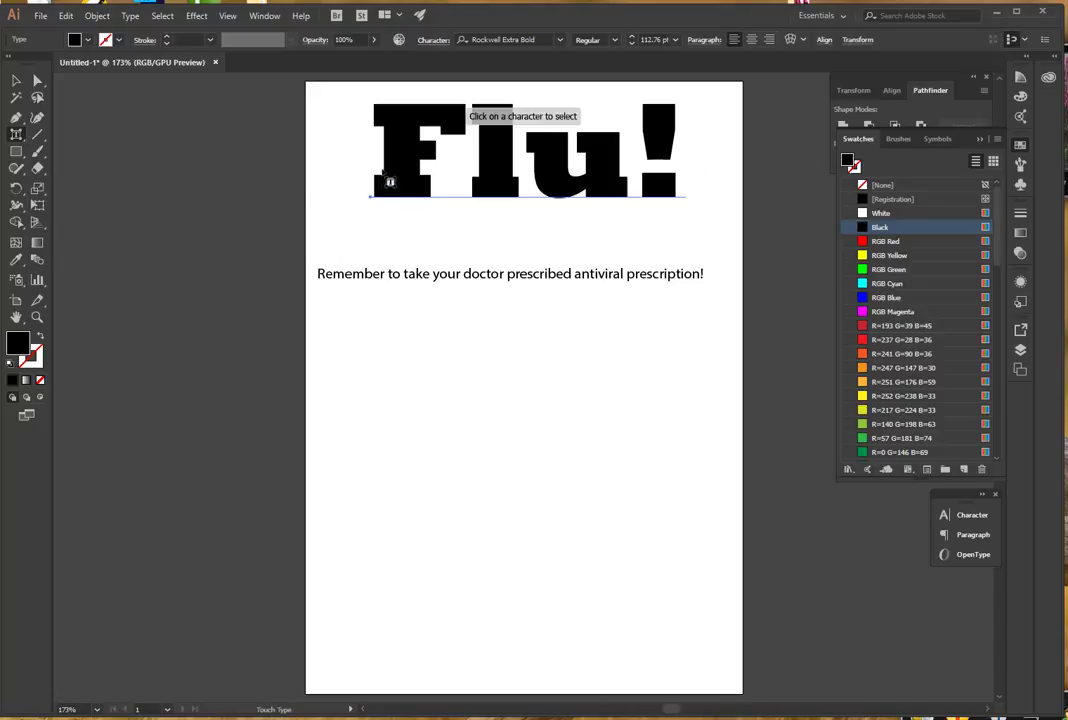
left_click(405, 175)
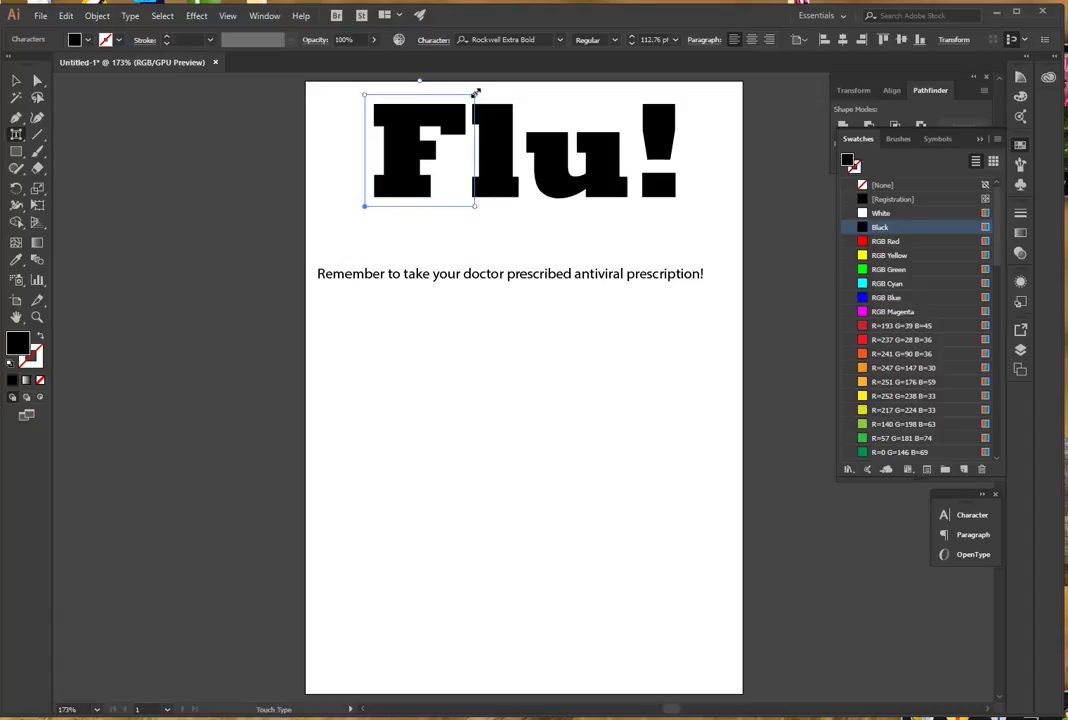
left_click_drag(474, 93, 535, 68)
left_click_drag(463, 118, 420, 150)
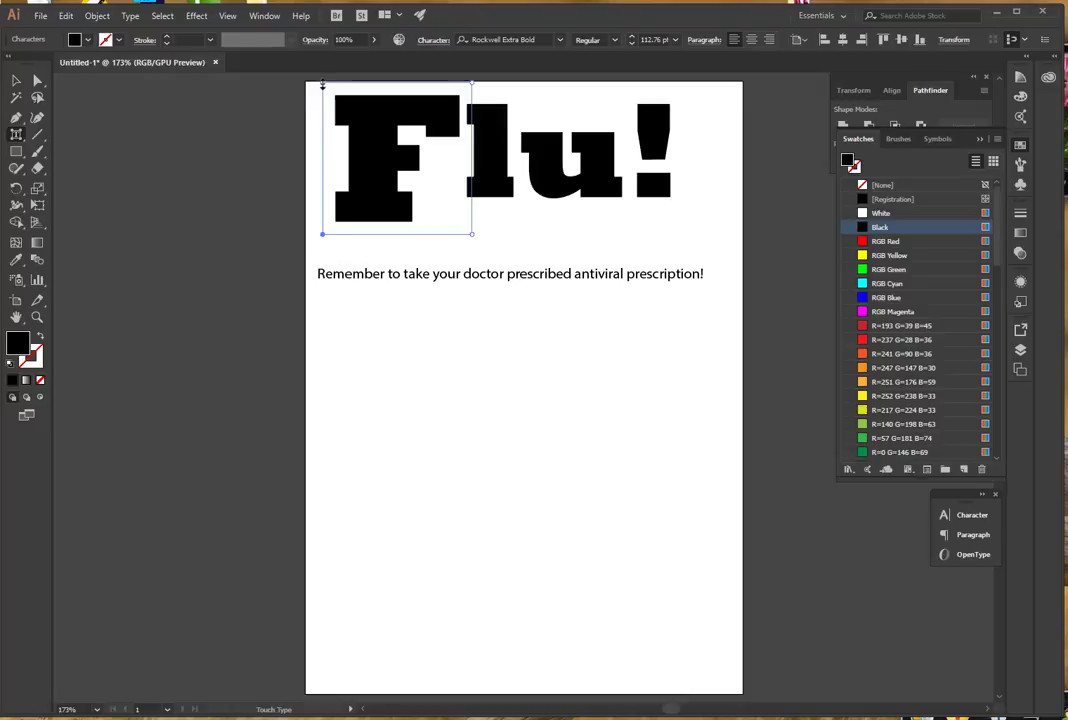
left_click_drag(322, 85, 322, 74)
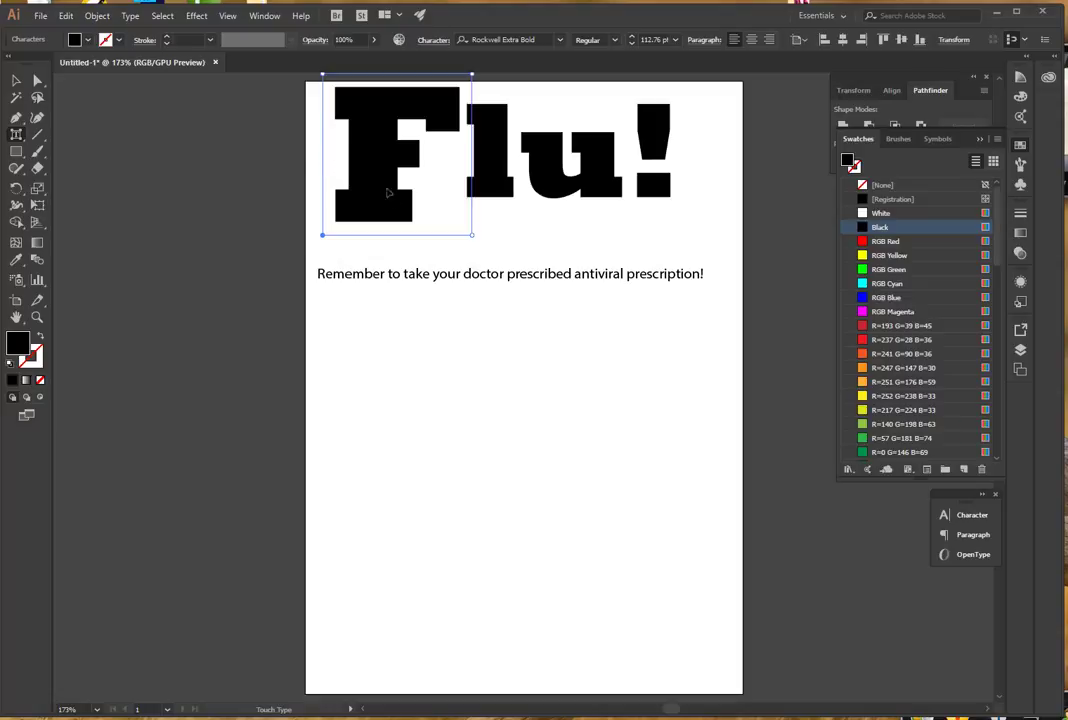
left_click_drag(375, 165, 382, 176)
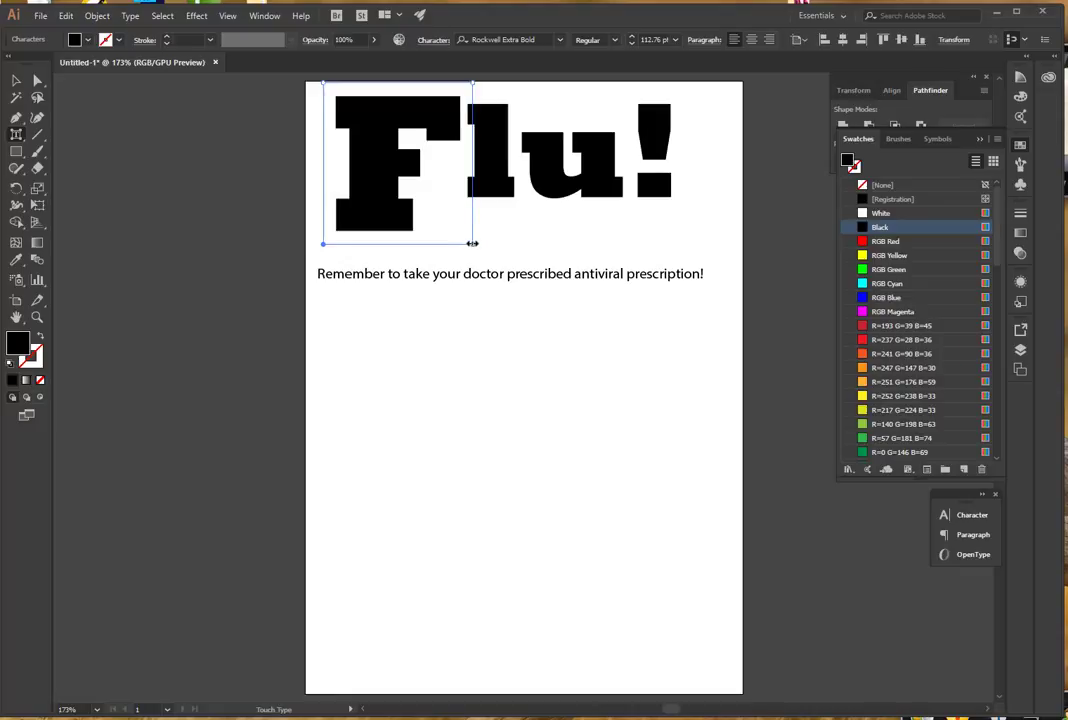
left_click_drag(472, 243, 452, 240)
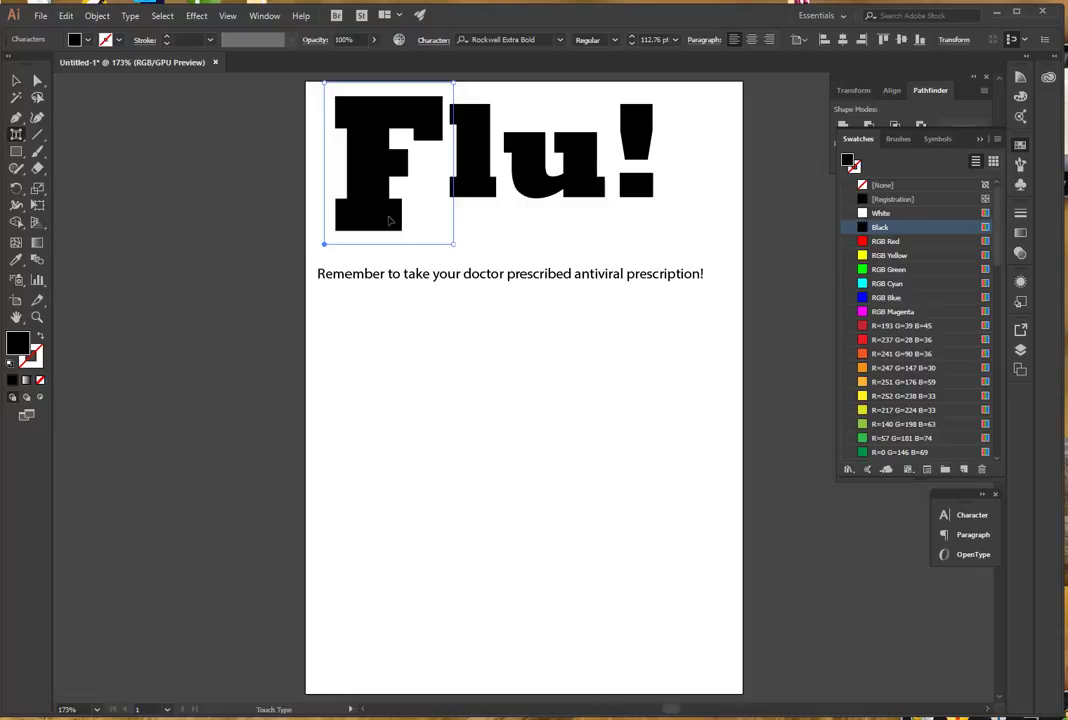
Drop the l below the baseline, tilt the l and u, and tuck the u closer.
left_click_drag(488, 180, 527, 221)
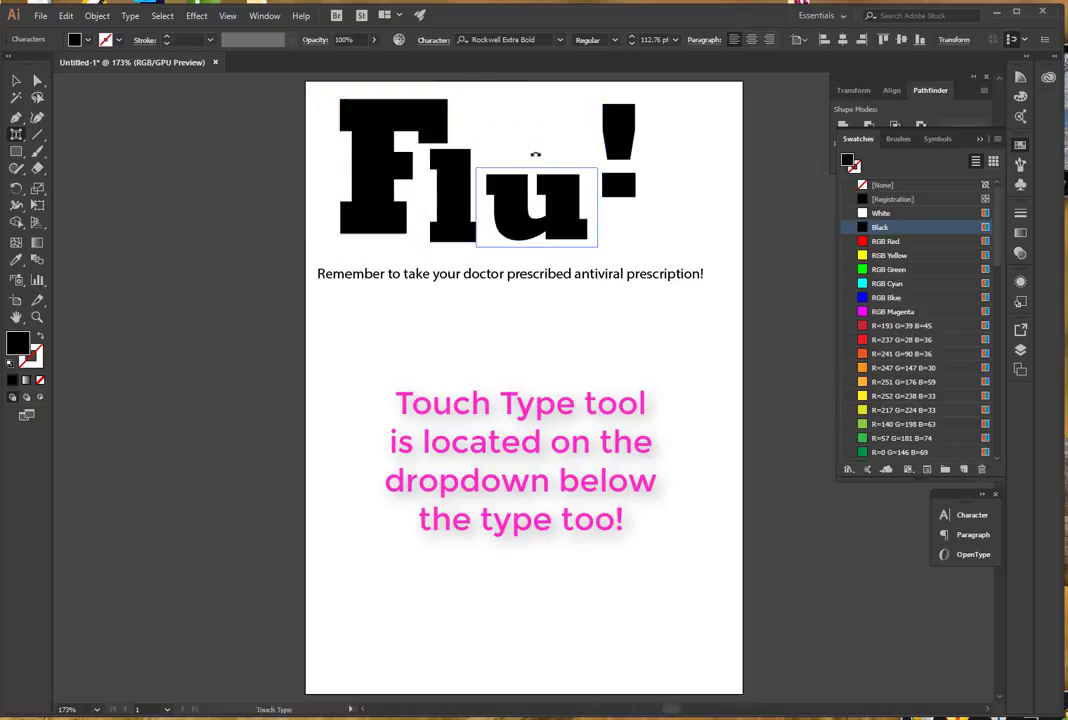
left_click_drag(535, 154, 503, 153)
left_click(455, 180)
left_click_drag(453, 124, 474, 124)
left_click(550, 208)
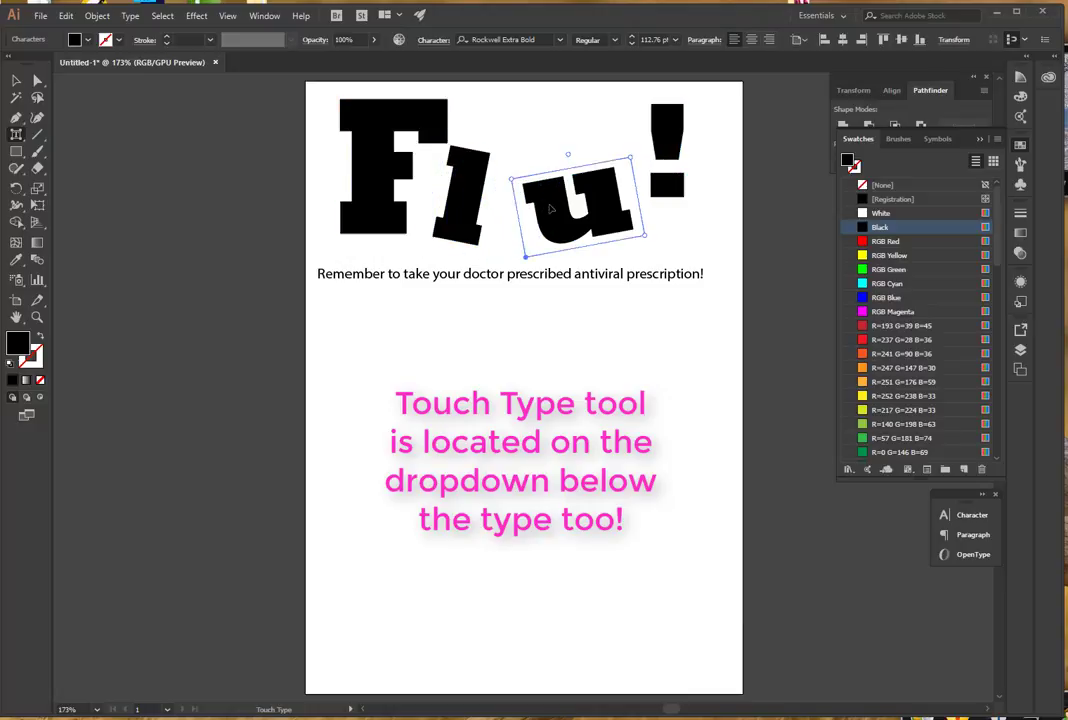
left_click_drag(550, 208, 536, 209)
Lower and stretch the ! taller, then rotate the l and u further.
left_click(650, 205)
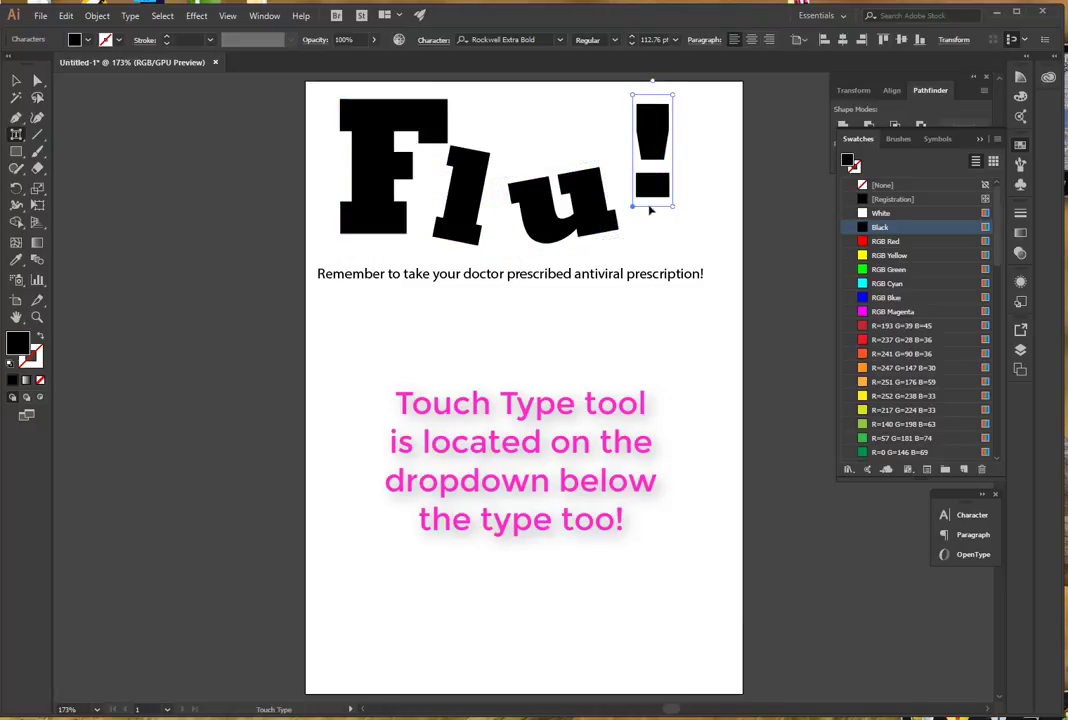
left_click_drag(646, 181, 645, 213)
left_click_drag(639, 124, 635, 82)
left_click(596, 185)
left_click(486, 215)
left_click_drag(470, 126, 473, 99)
left_click(567, 167)
left_click_drag(567, 167, 598, 214)
left_click(478, 180)
Color the Flu! headline orange (R=241 G=90 B=36).
key("v")
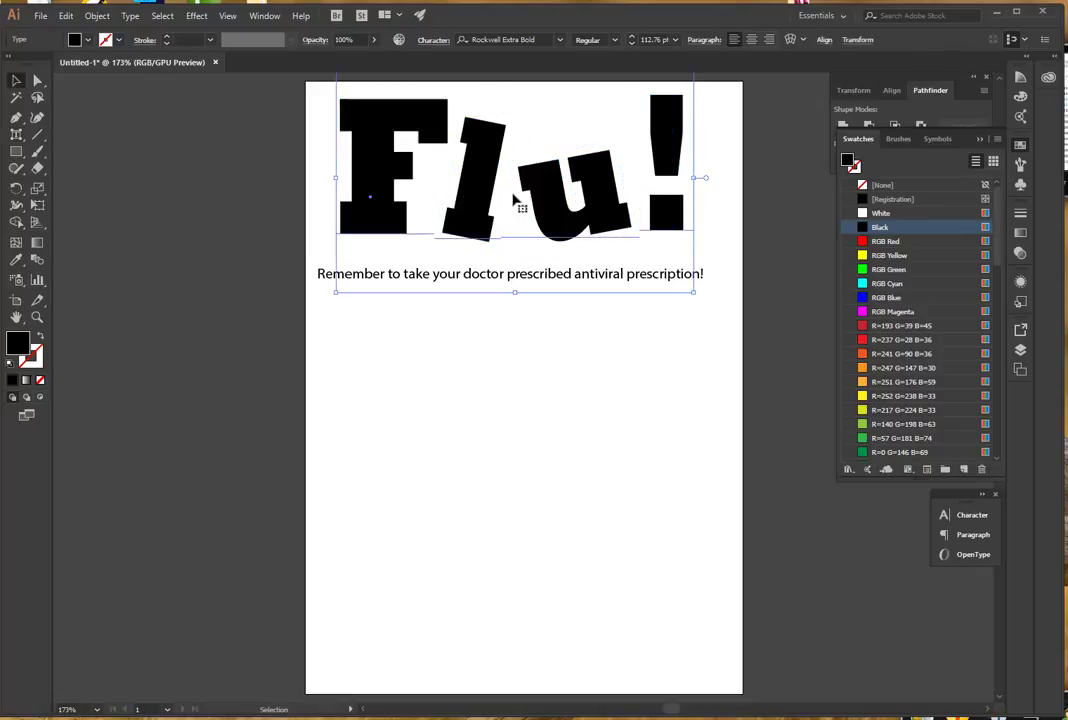
left_click(864, 284)
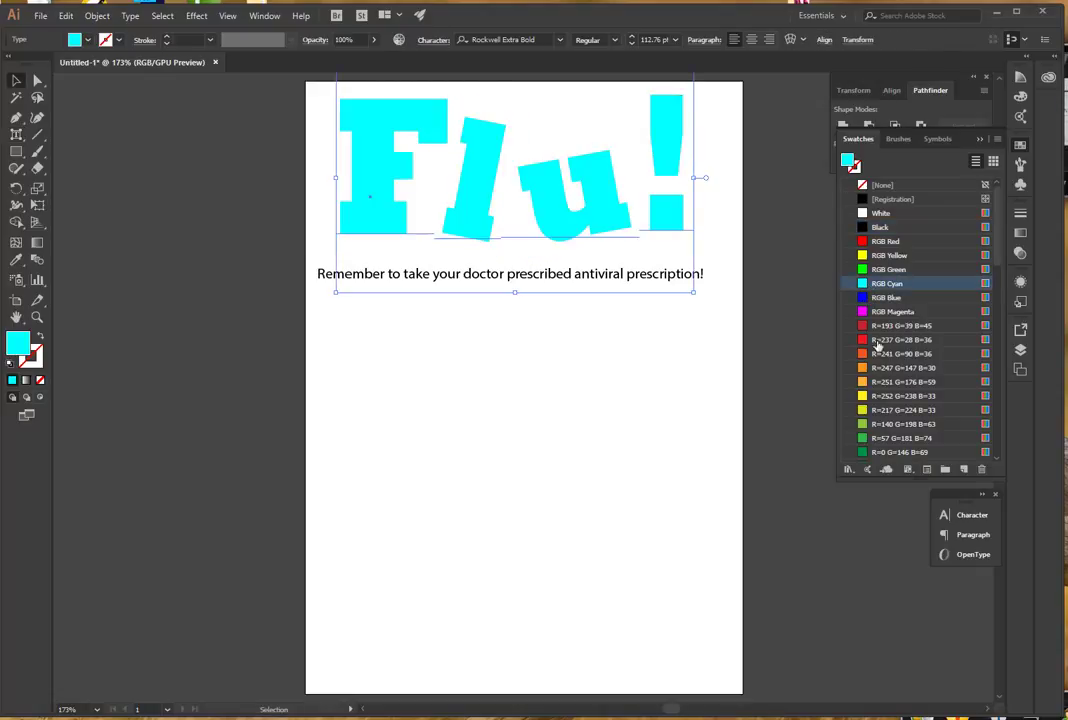
left_click(864, 354)
left_click(620, 410)
left_click(578, 290)
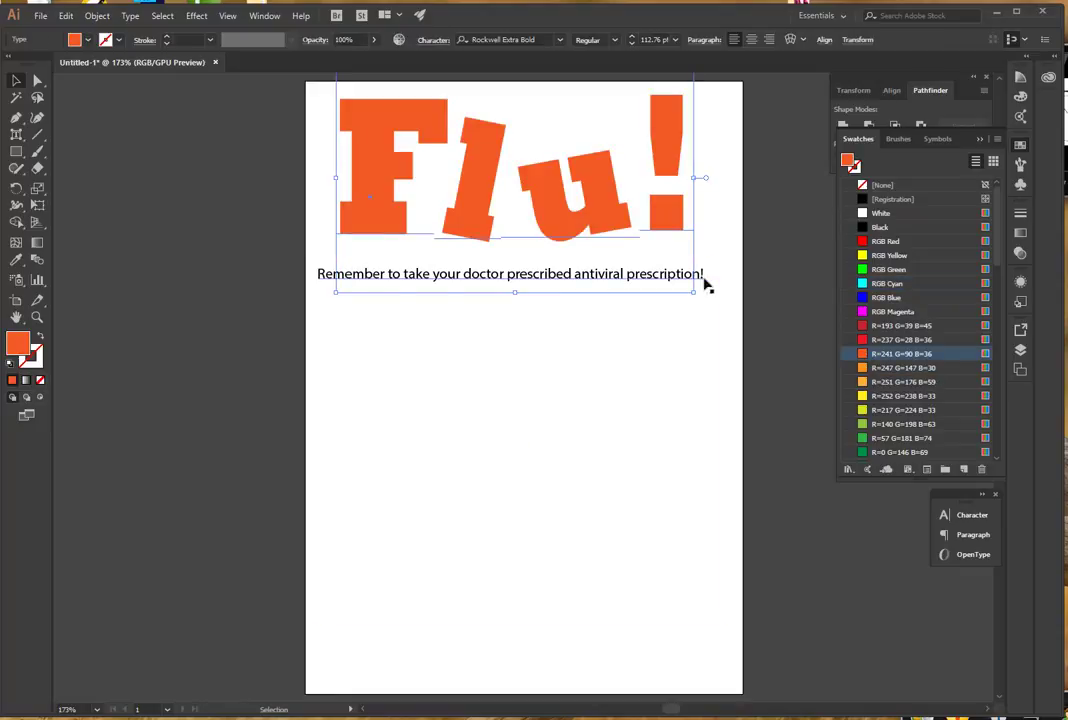
Set the reminder sentence's font size to 36 pt.
left_click(703, 280)
left_click(675, 39)
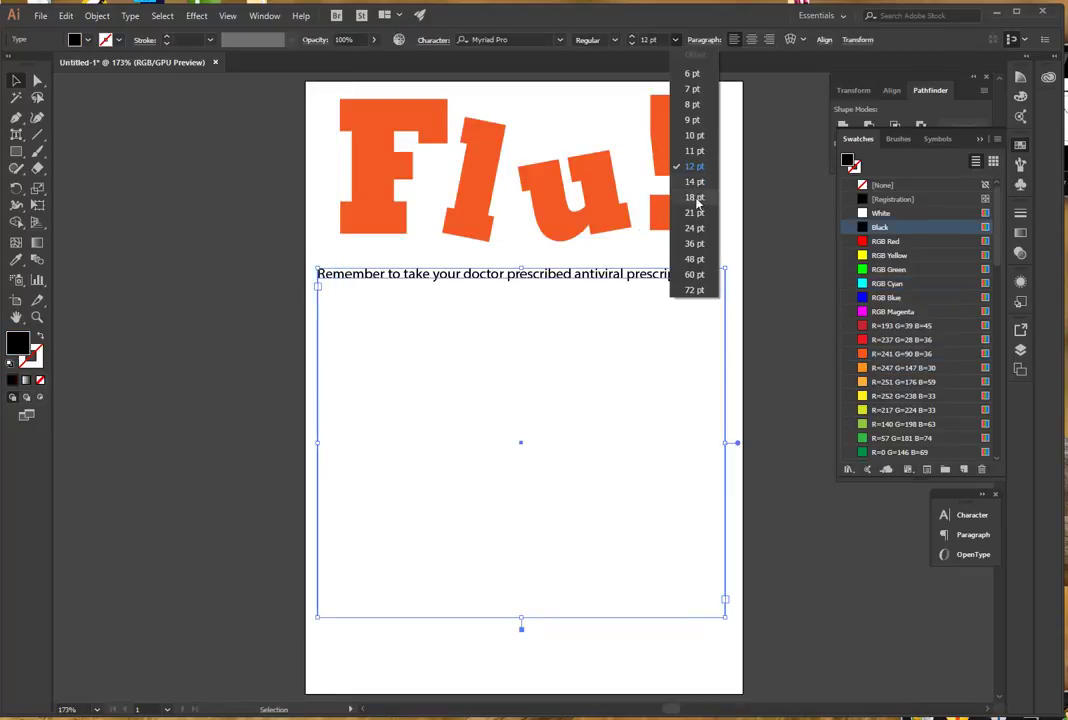
left_click(694, 203)
left_click(675, 39)
left_click(695, 230)
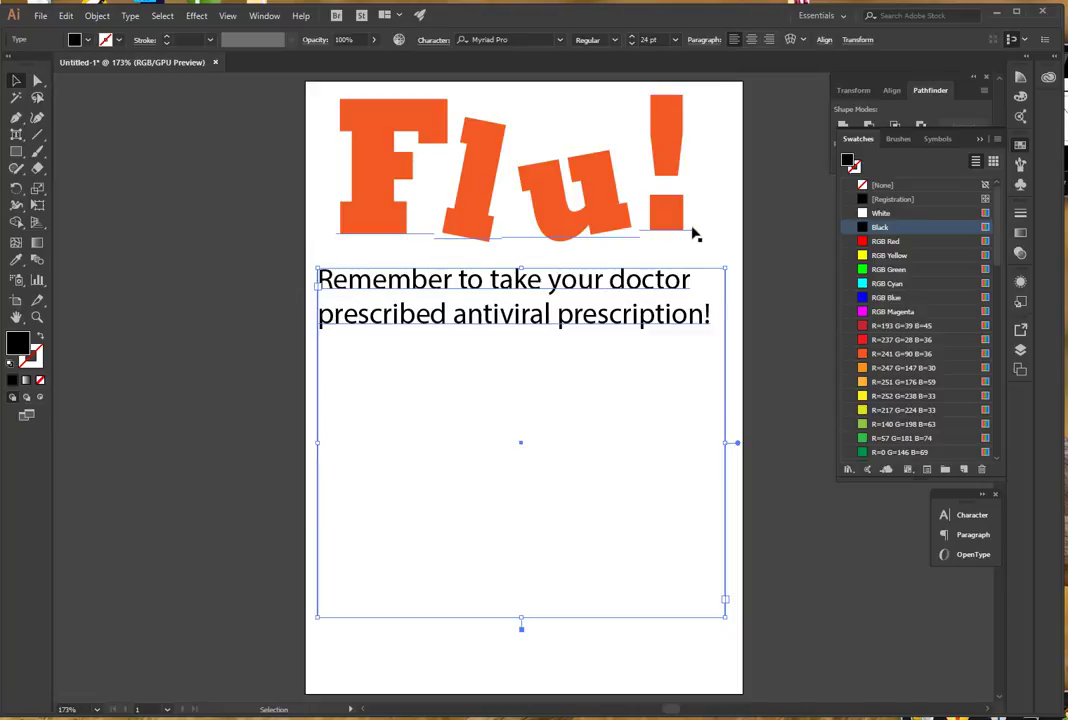
left_click(675, 39)
left_click(697, 246)
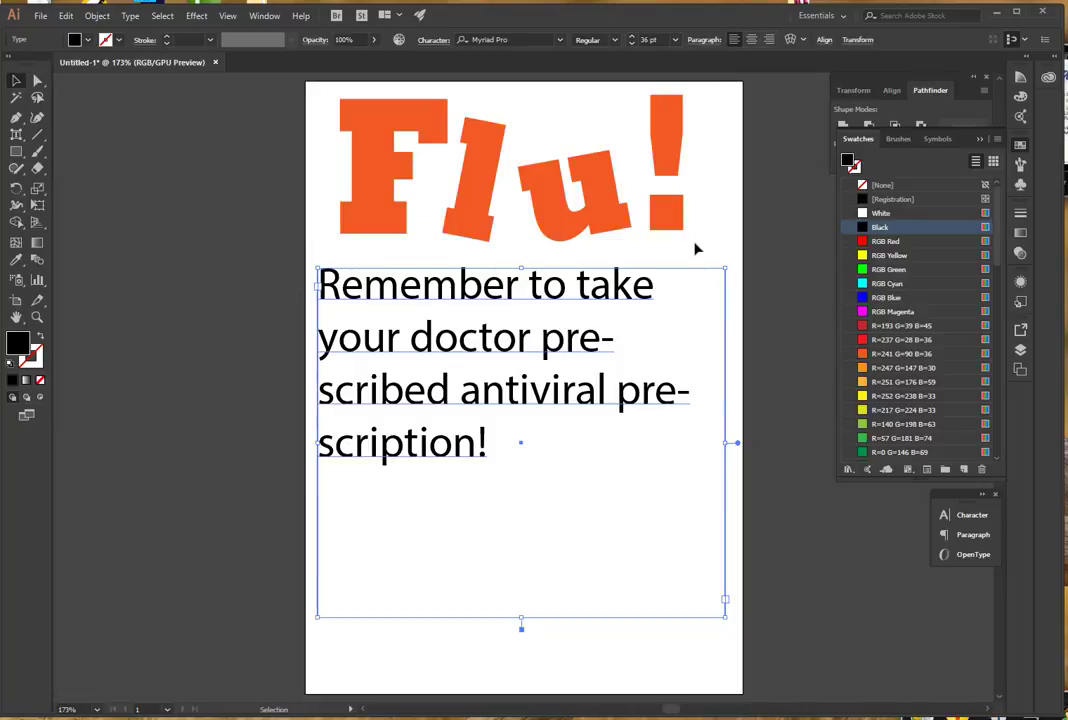
Apply the ModernBlck font to the reminder sentence.
left_click(561, 40)
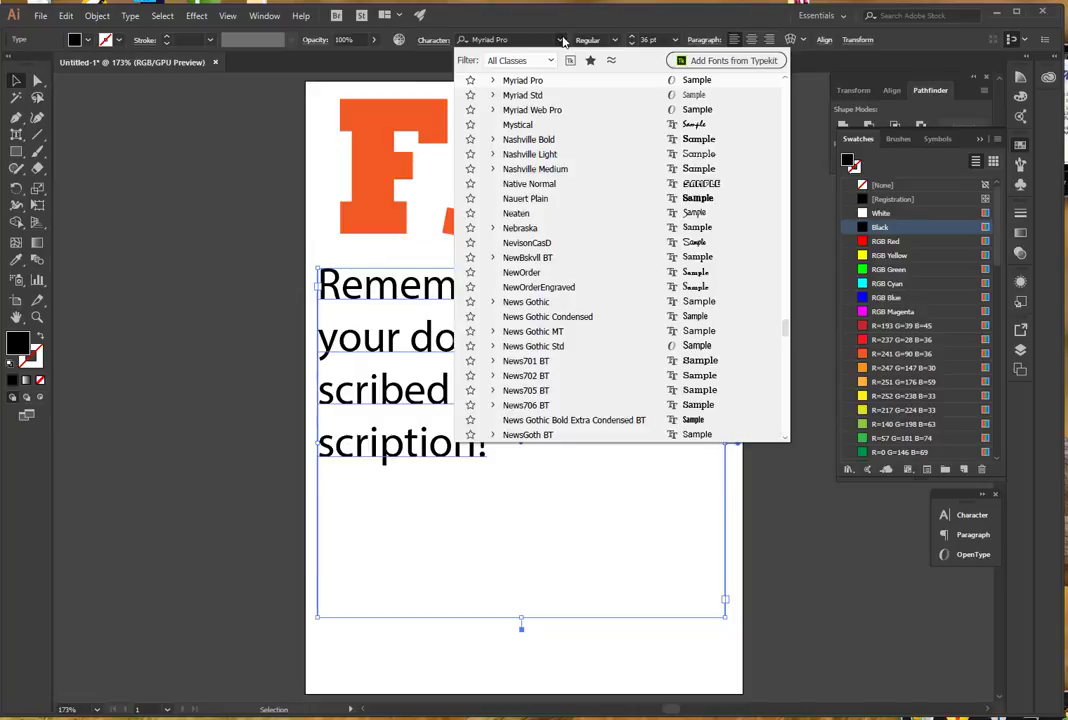
scroll(660, 222, "up", 7)
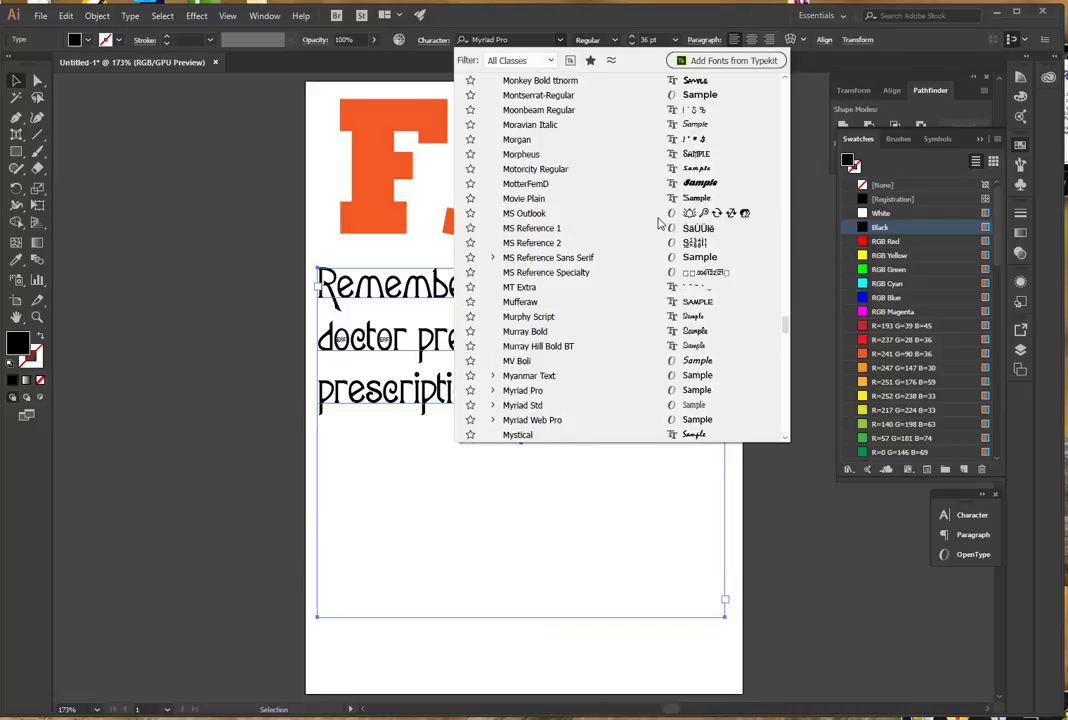
scroll(660, 222, "up", 7)
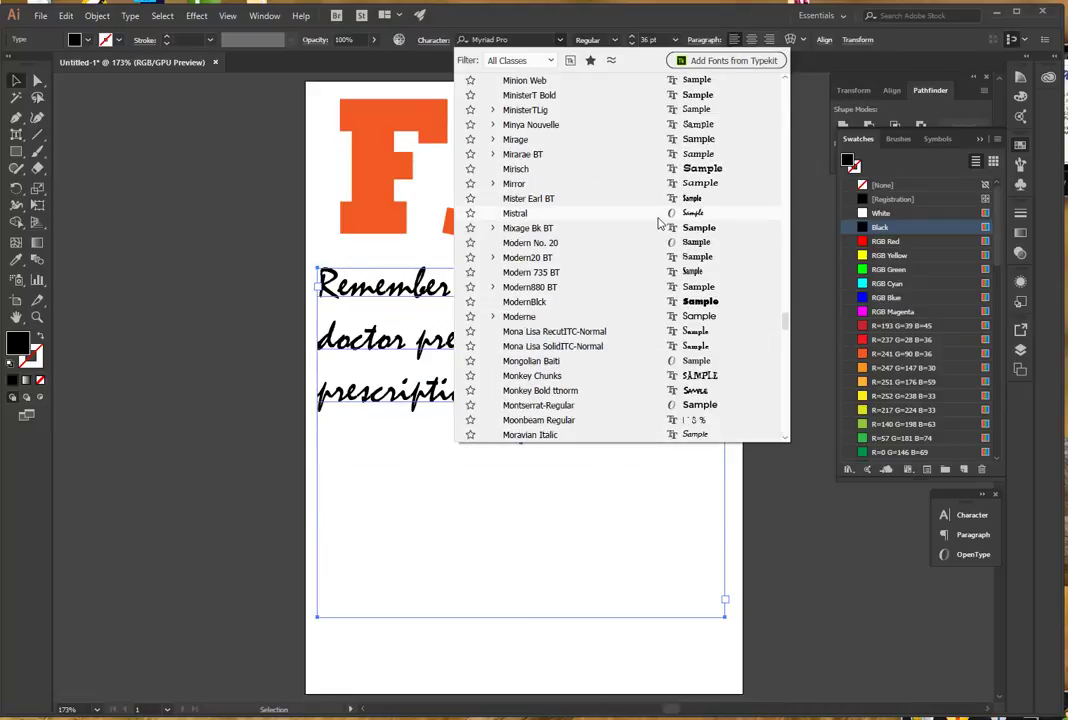
scroll(660, 222, "down", 2)
left_click(700, 220)
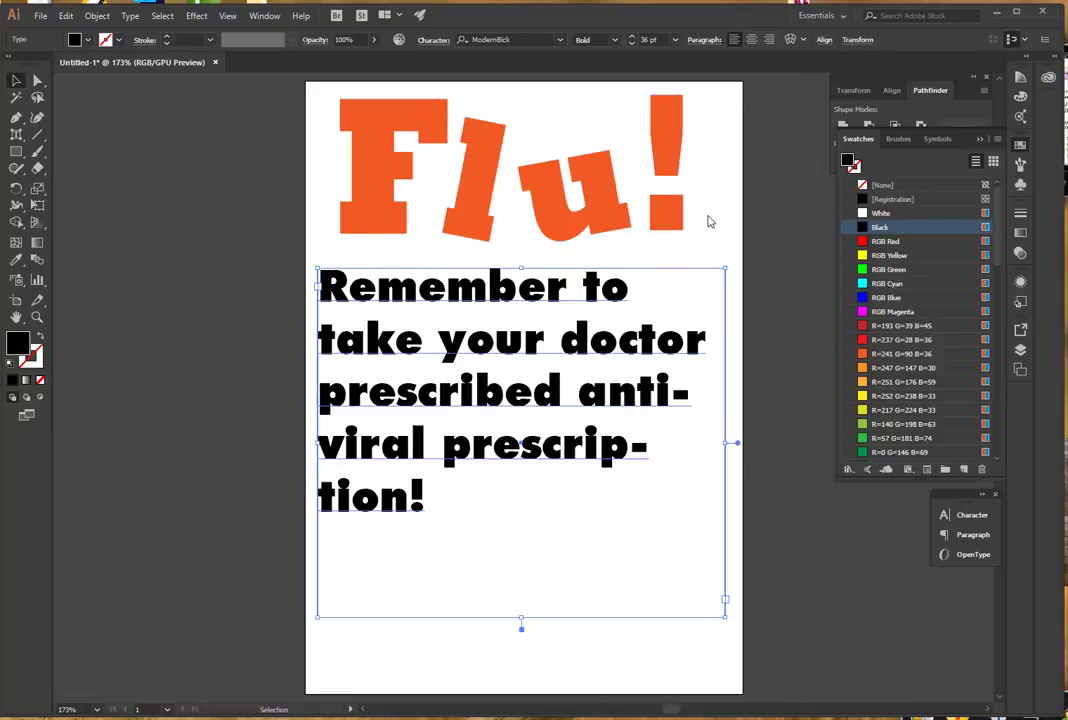
Replace the word 'to' after 'Remember' with a double hyphen.
double_click(612, 287)
double_click(615, 286)
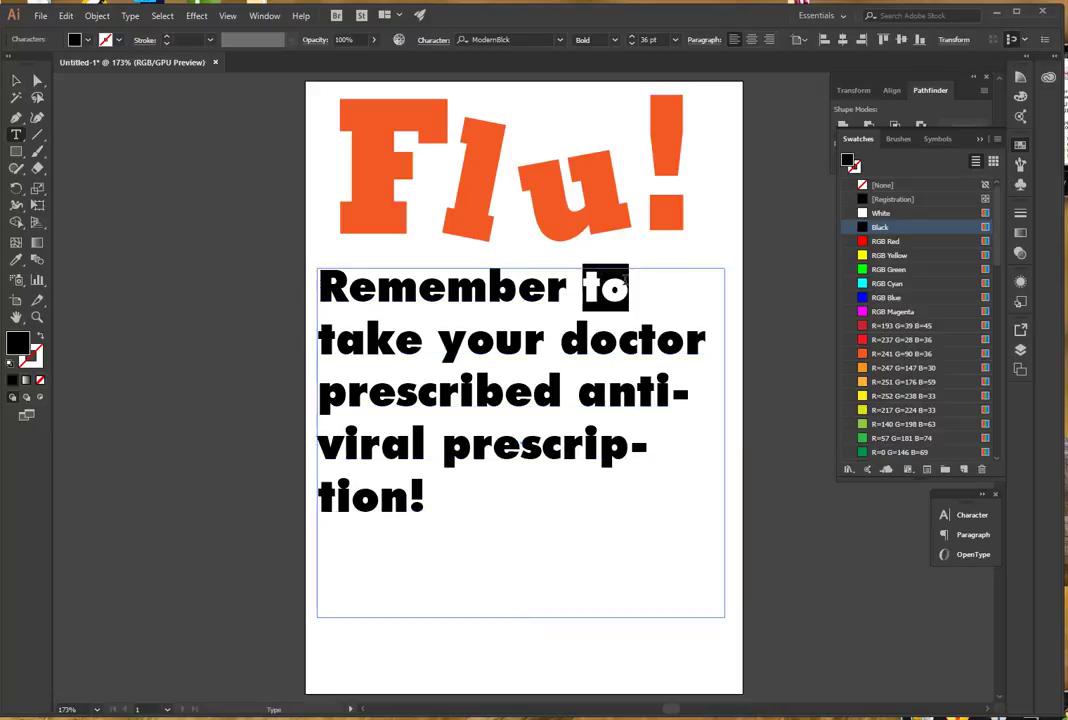
key("BackSpace")
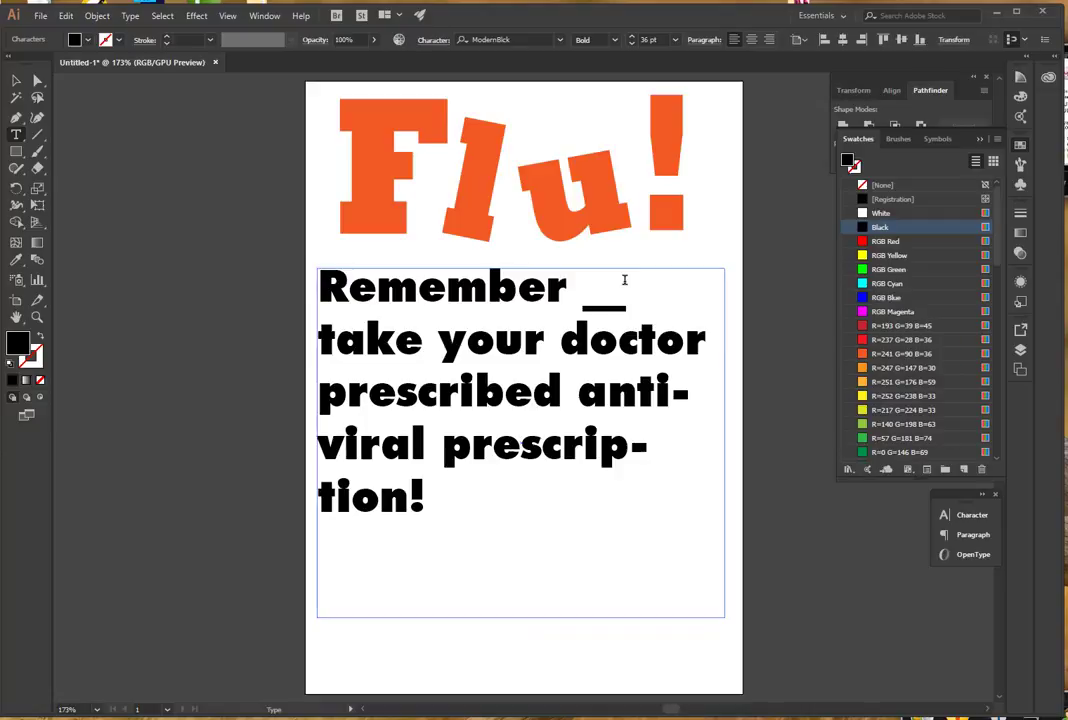
type("--")
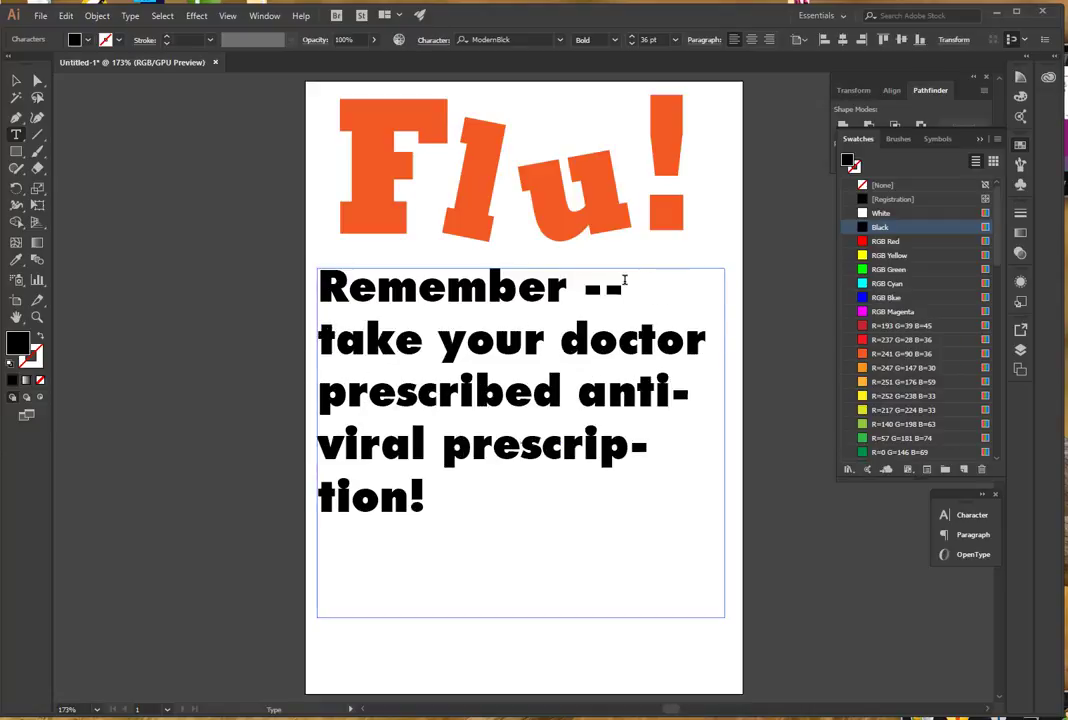
Convert the double hyphen into an en dash with Type > Smart Punctuation.
double_click(622, 284)
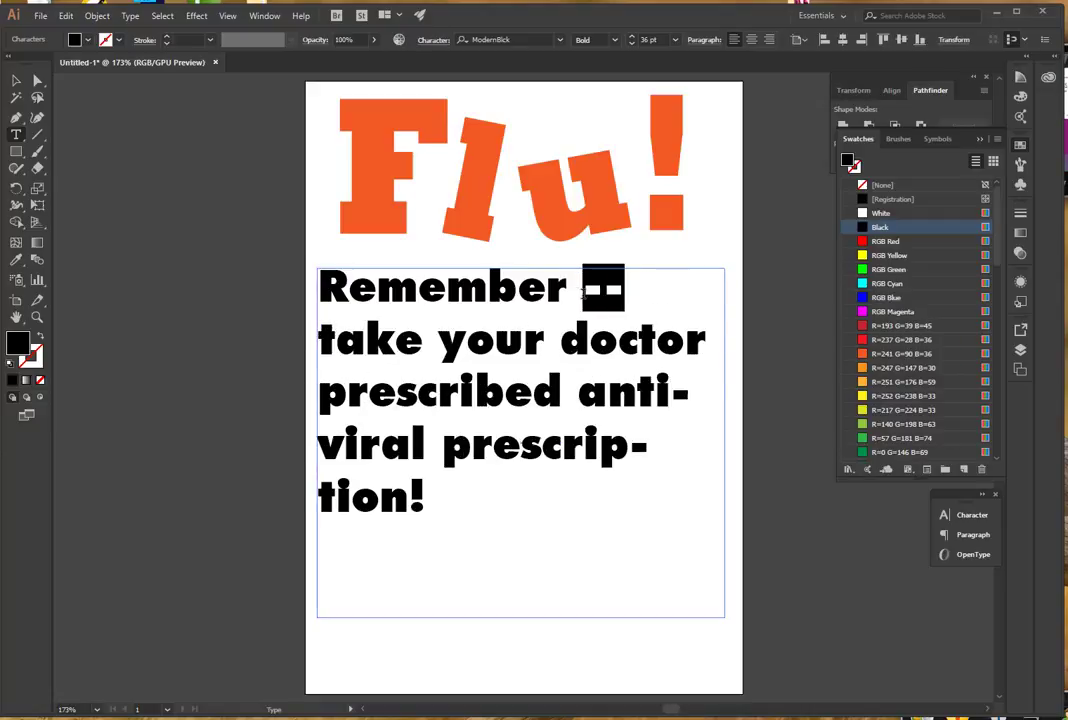
left_click(128, 17)
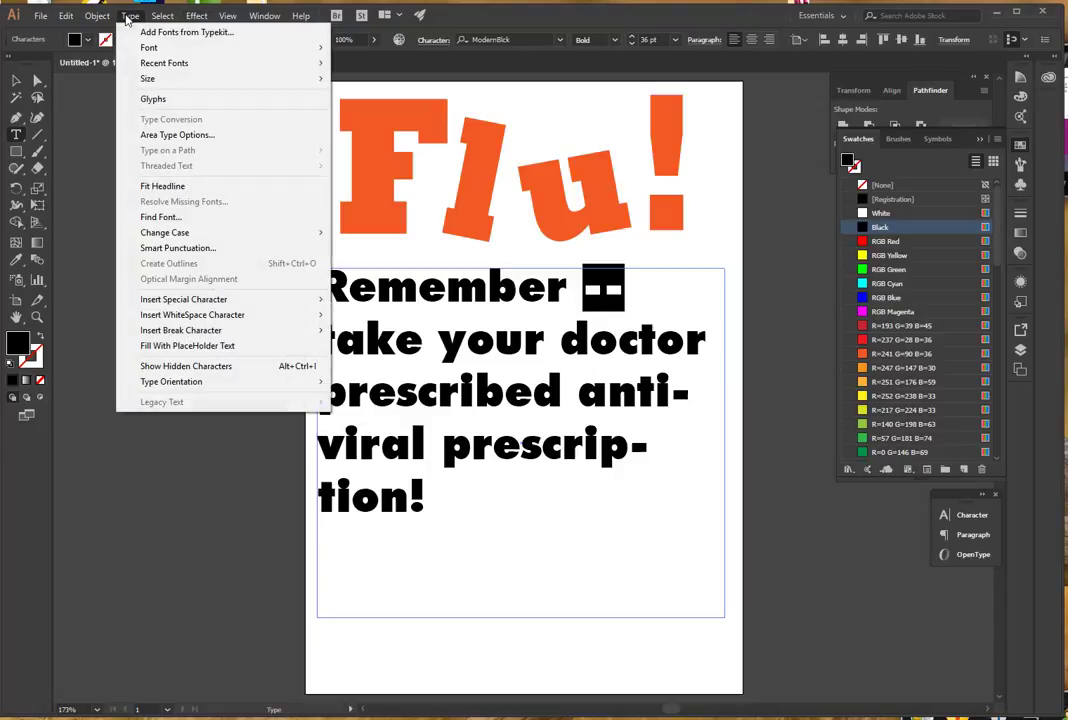
left_click(180, 248)
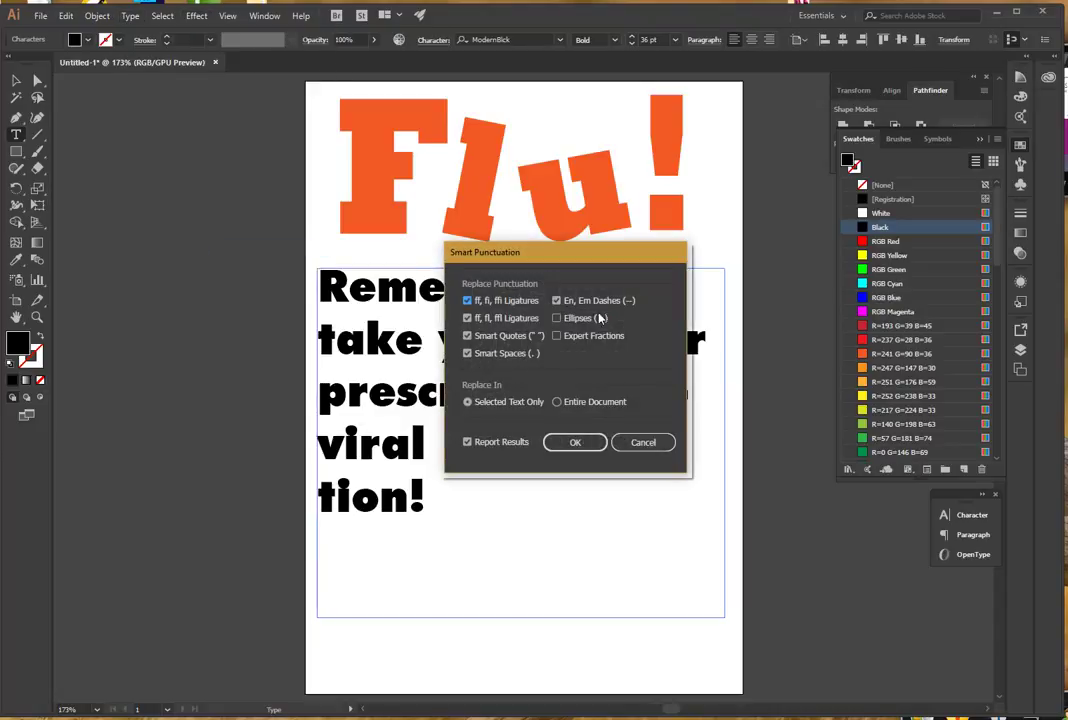
left_click(578, 447)
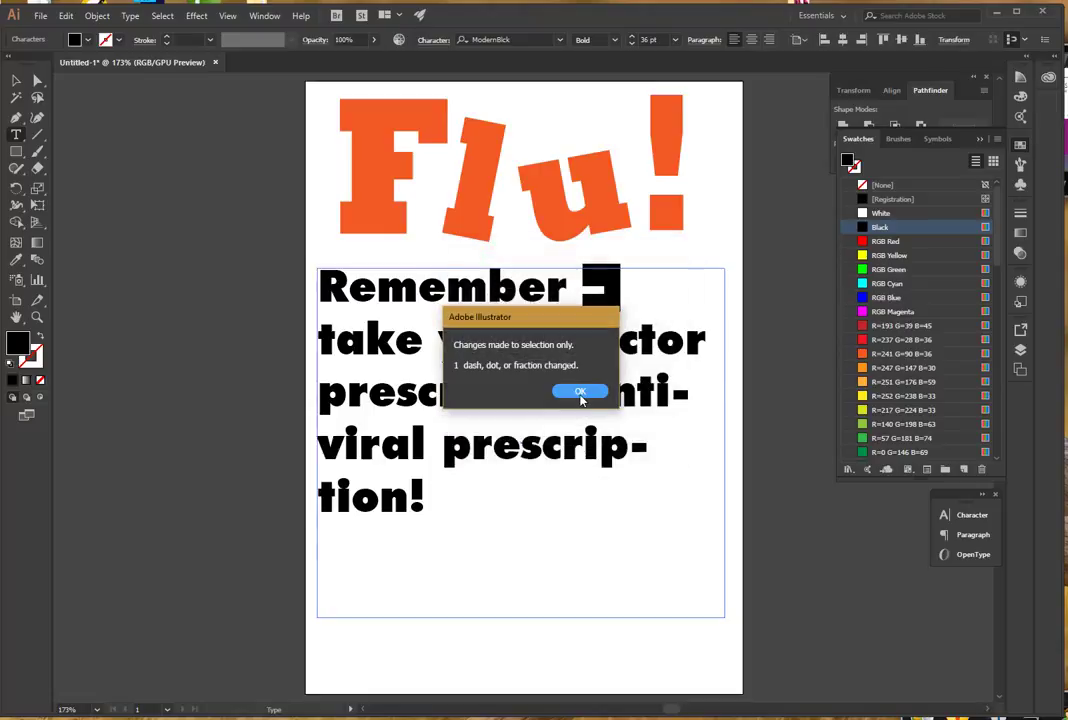
left_click(583, 390)
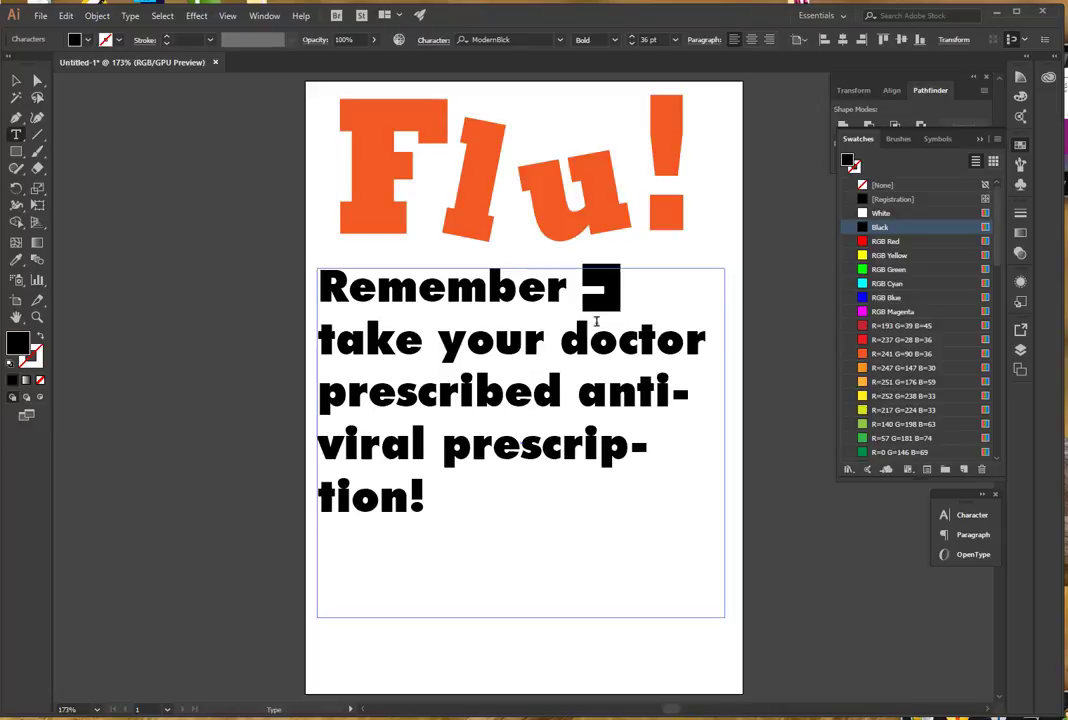
left_click(559, 340)
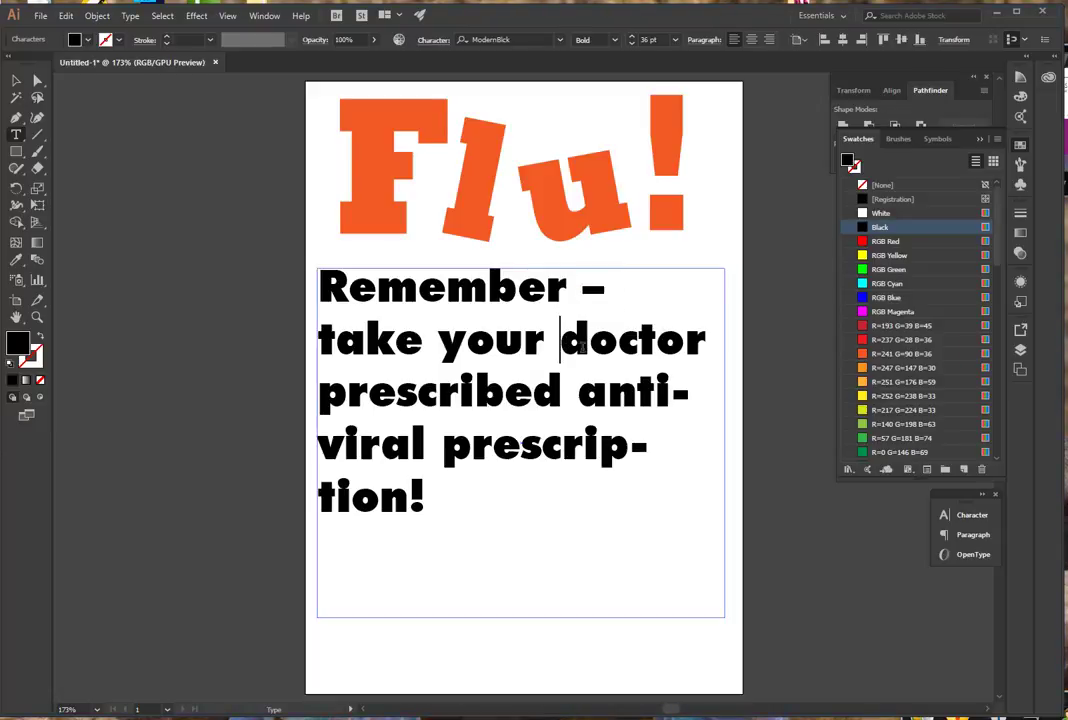
Insert line breaks before 'doctor' and before 'prescription!' so they sit on whole lines.
key("Return")
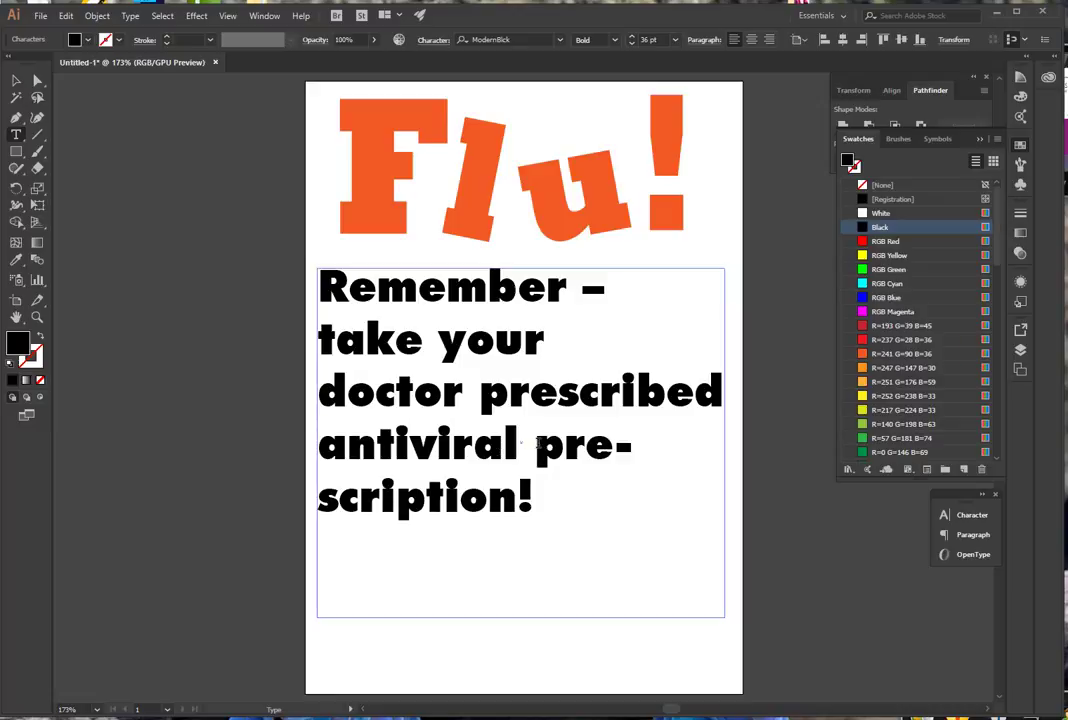
left_click(536, 445)
key("Return")
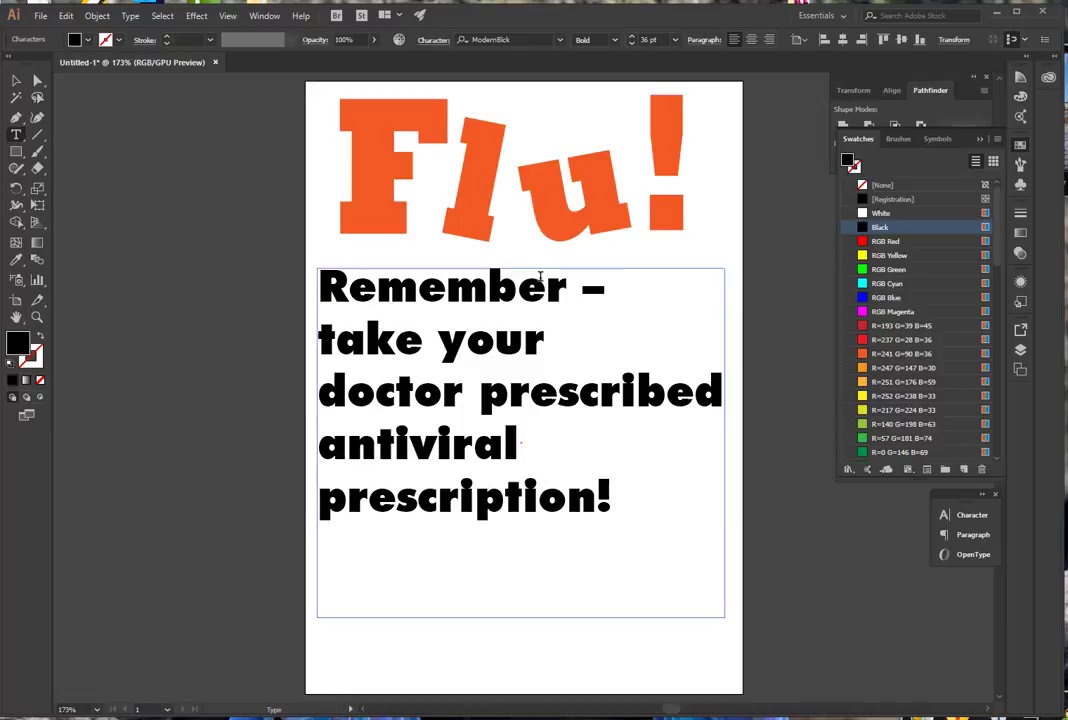
key("Up")
key("Up")
key("Up")
key("Up")
Create a separate text object containing the letter R left of the page.
key("Escape")
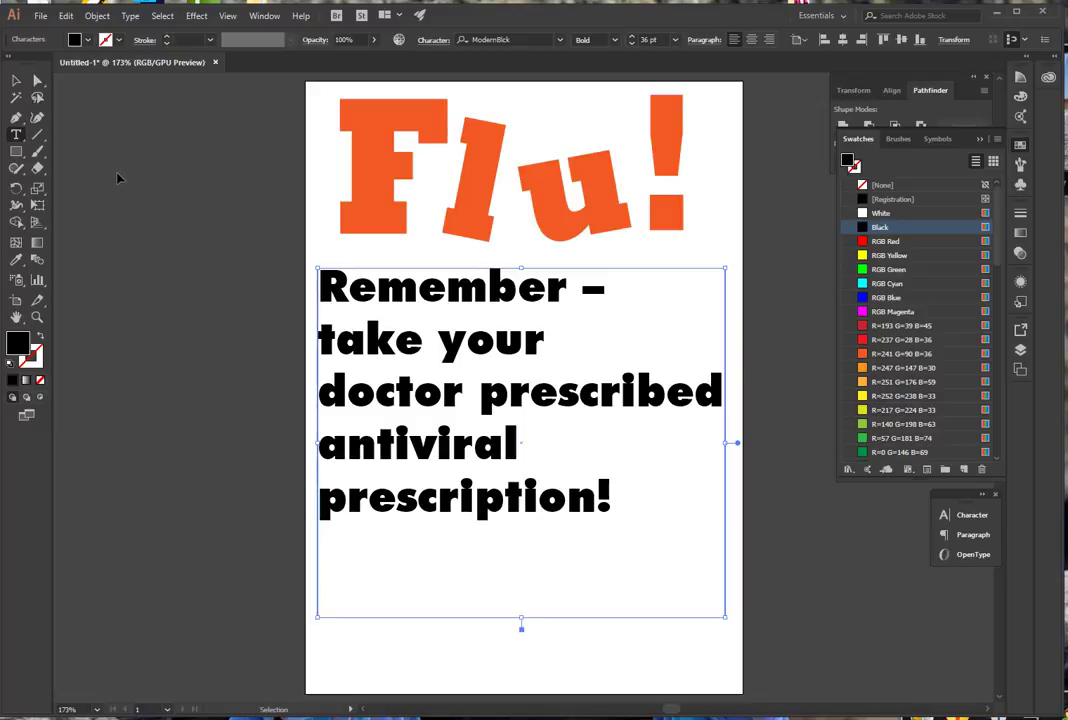
left_click(117, 174, "ctrl")
left_click(117, 174)
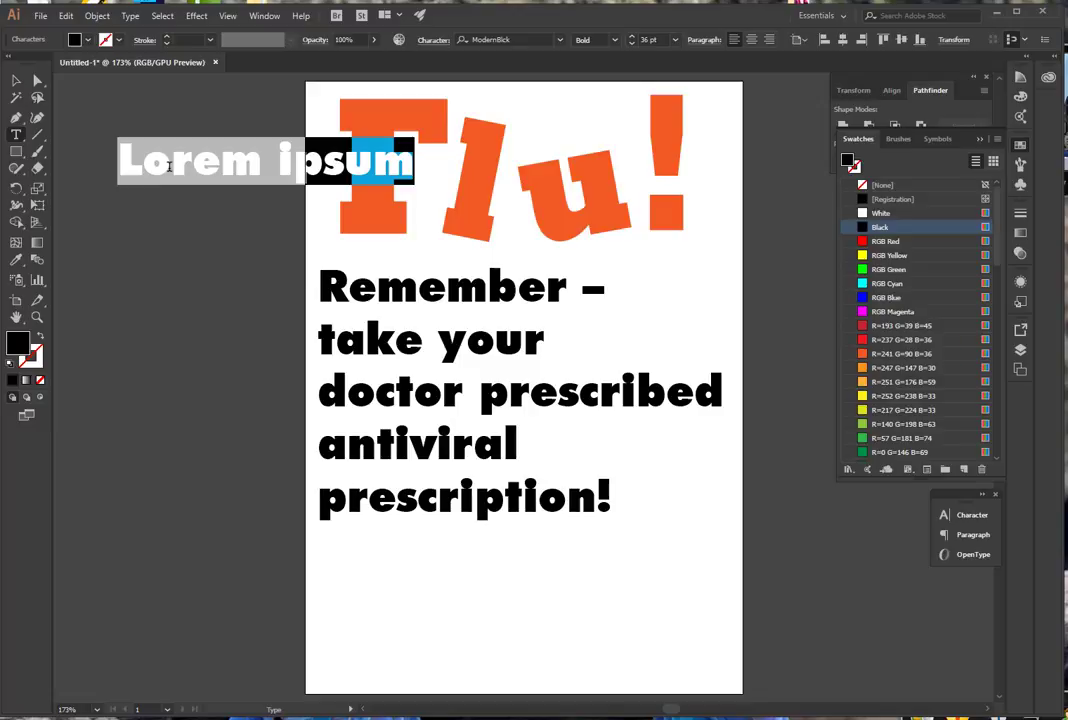
type("R")
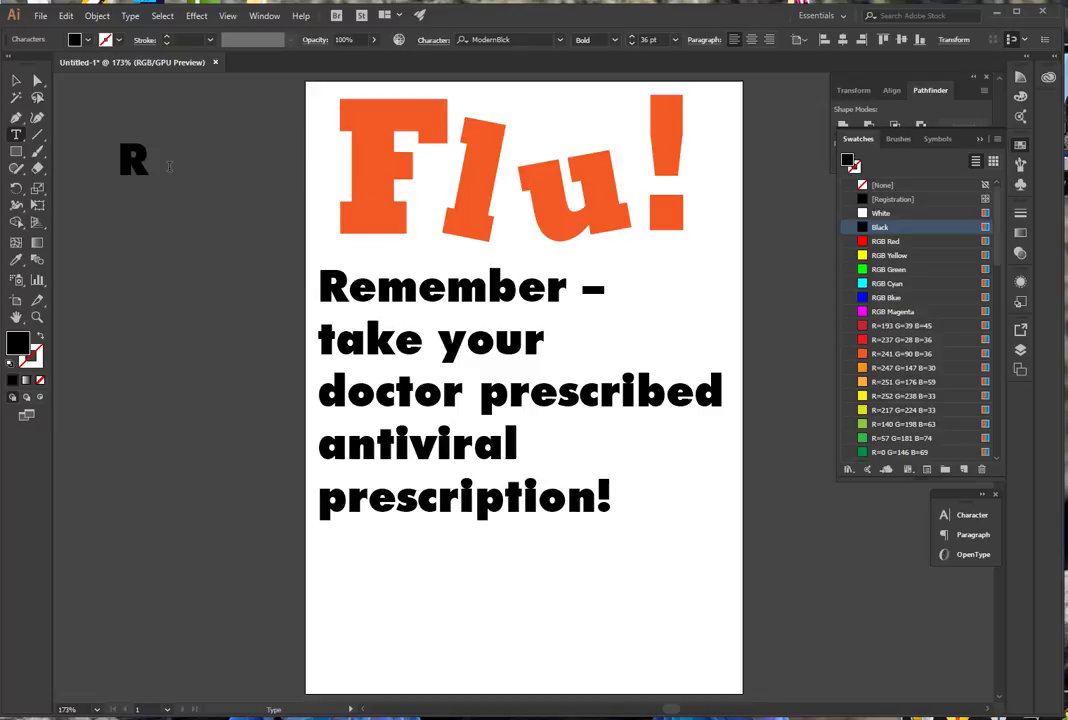
key("Escape")
Add a second text object with X below the R and enlarge the R.
left_click(170, 222)
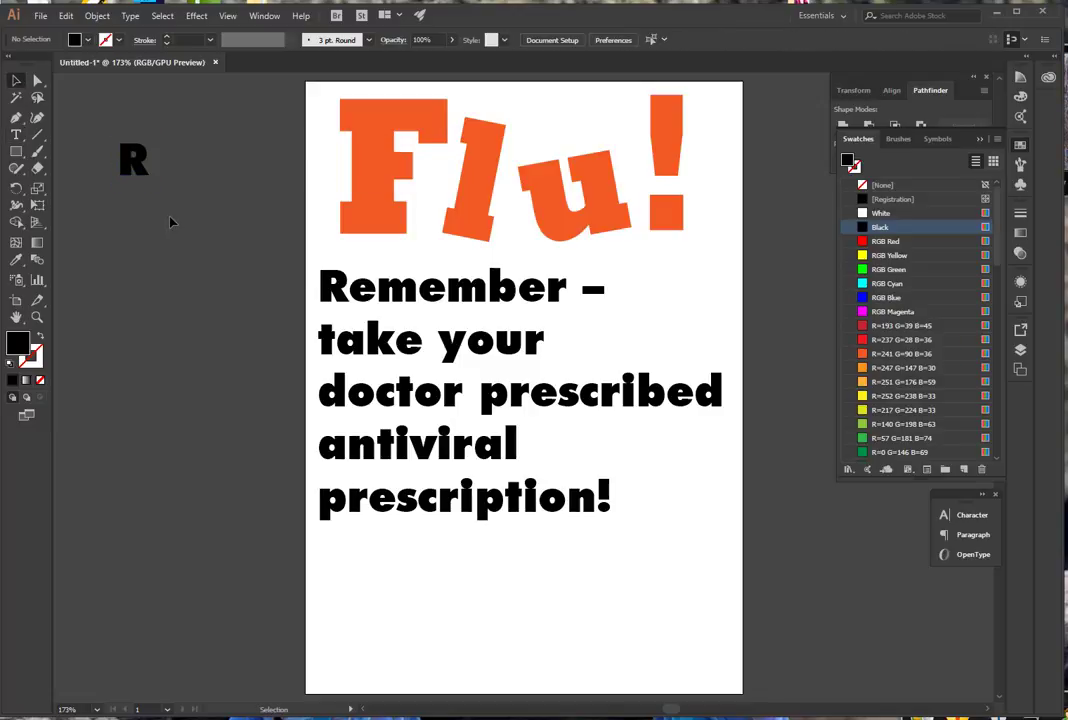
key("t")
left_click(163, 222)
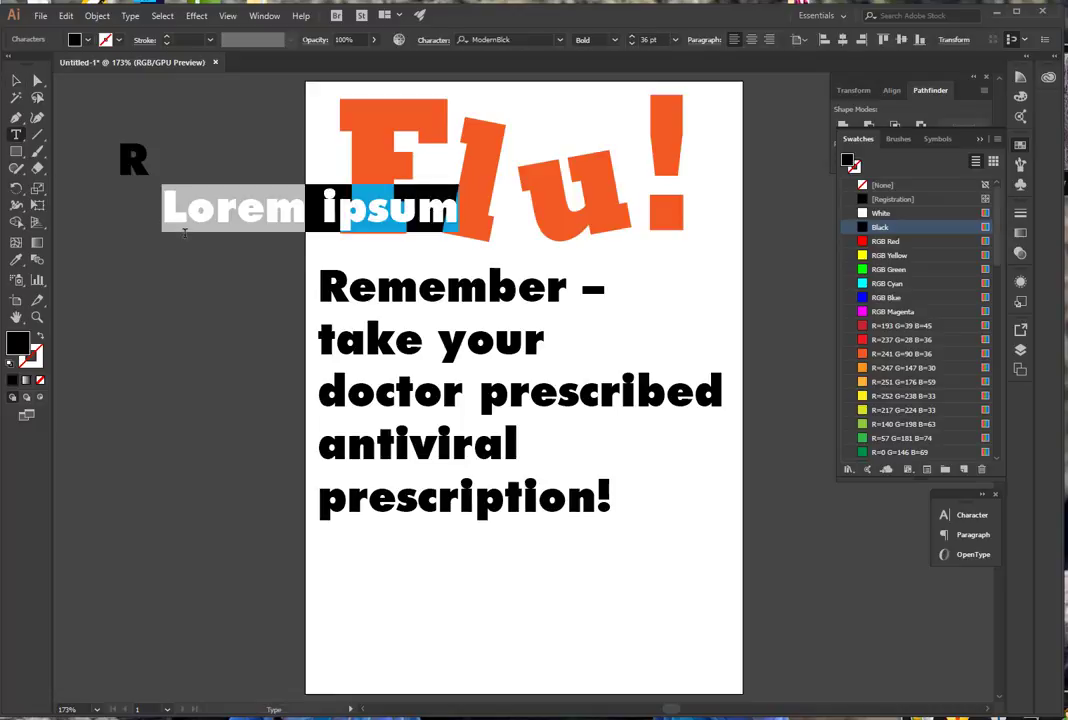
type("X")
key("Escape")
left_click(144, 182)
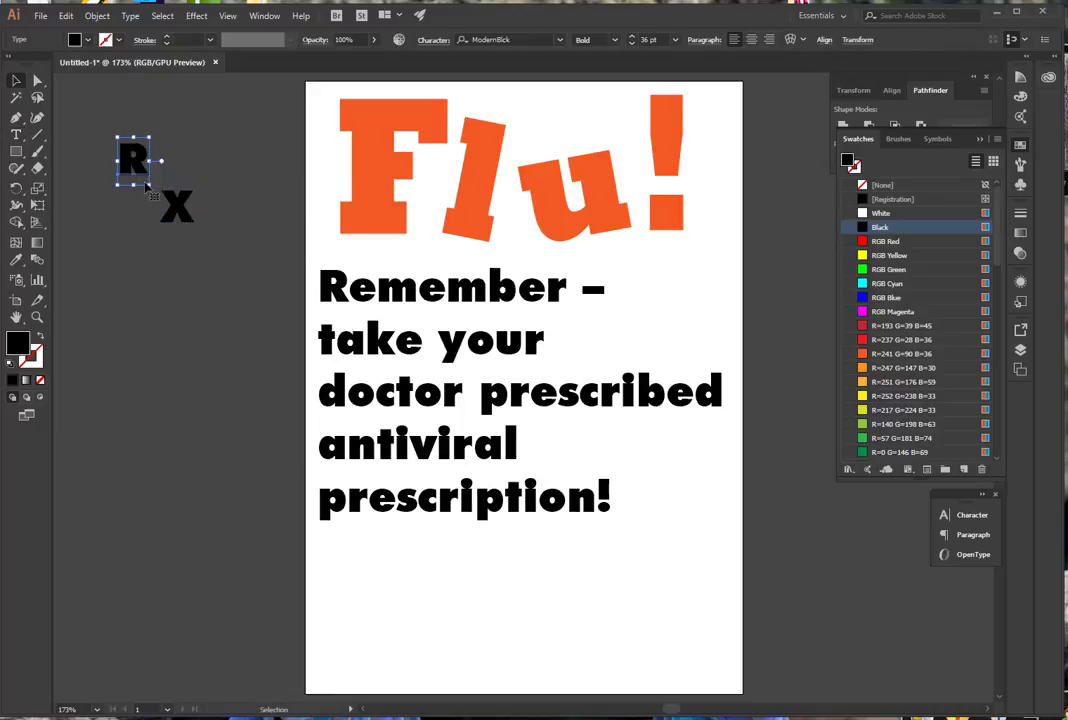
left_click_drag(145, 185, 236, 192)
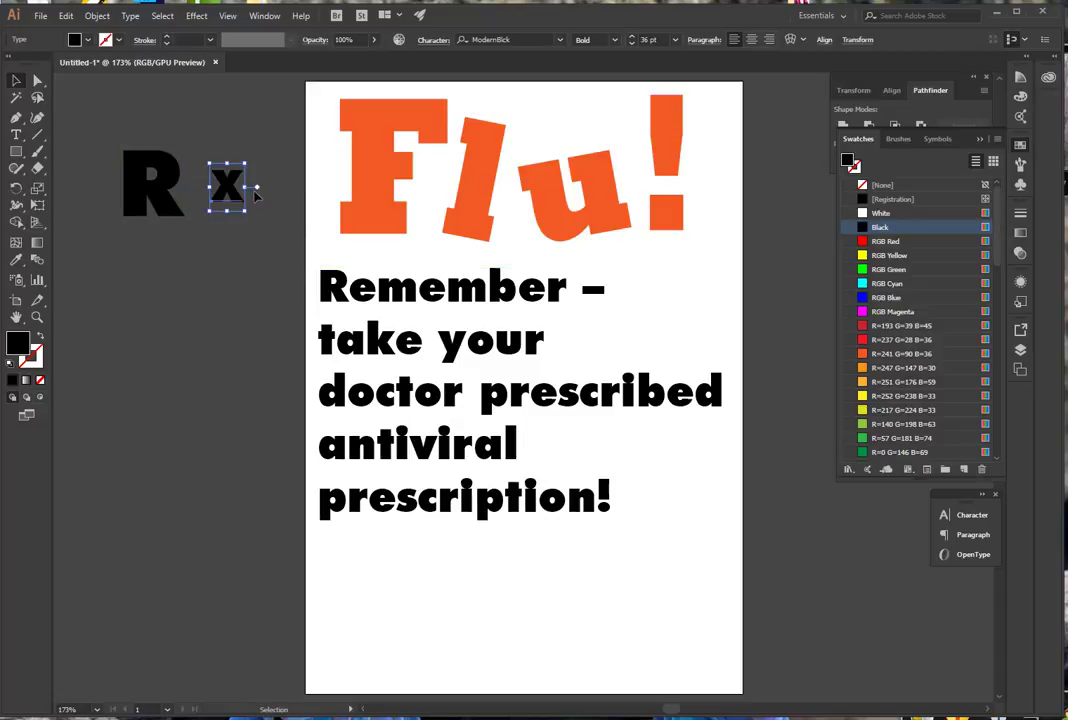
left_click(183, 230)
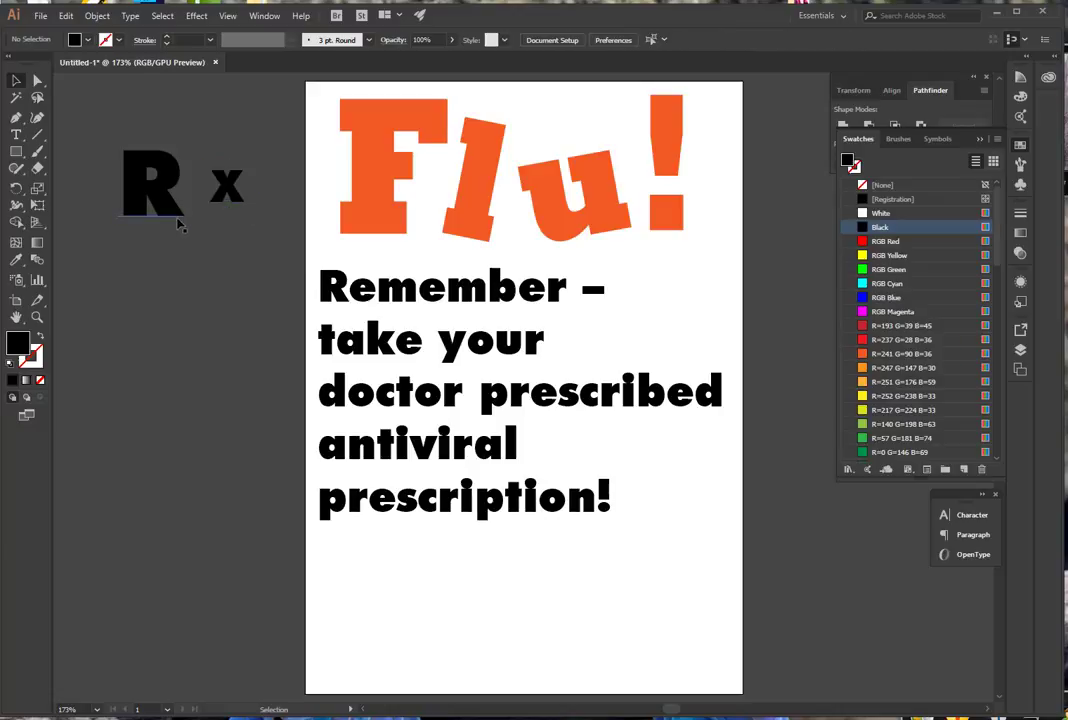
Convert the R to outlines with Type > Create Outlines and zoom in on the R and x.
left_click(127, 164)
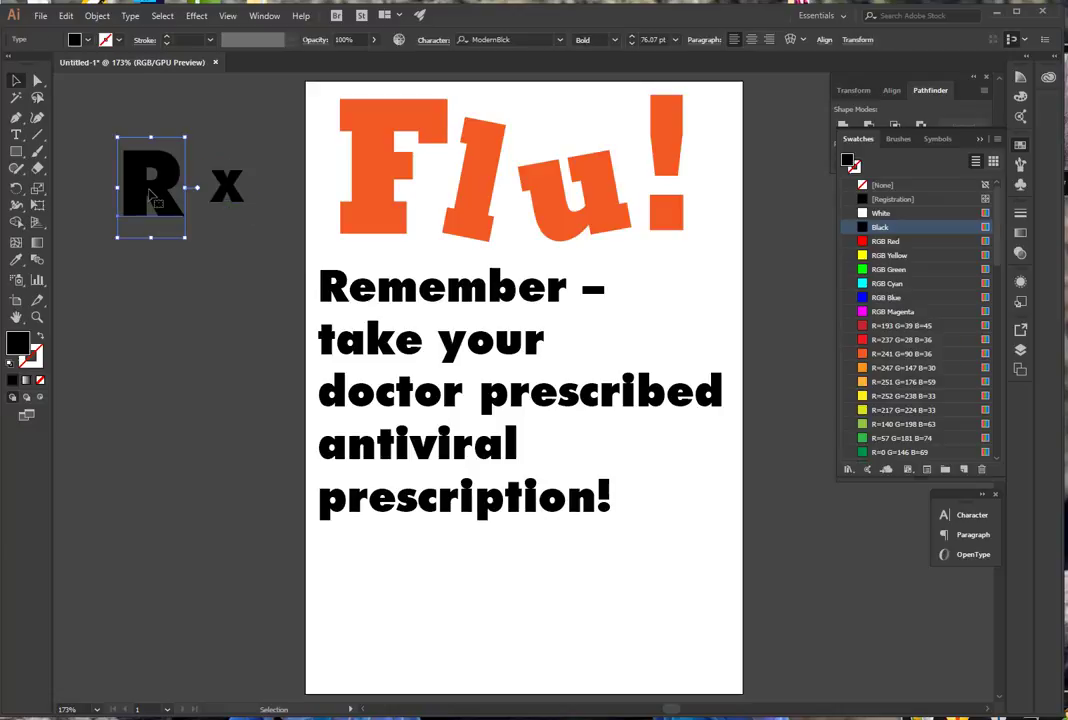
left_click(131, 16)
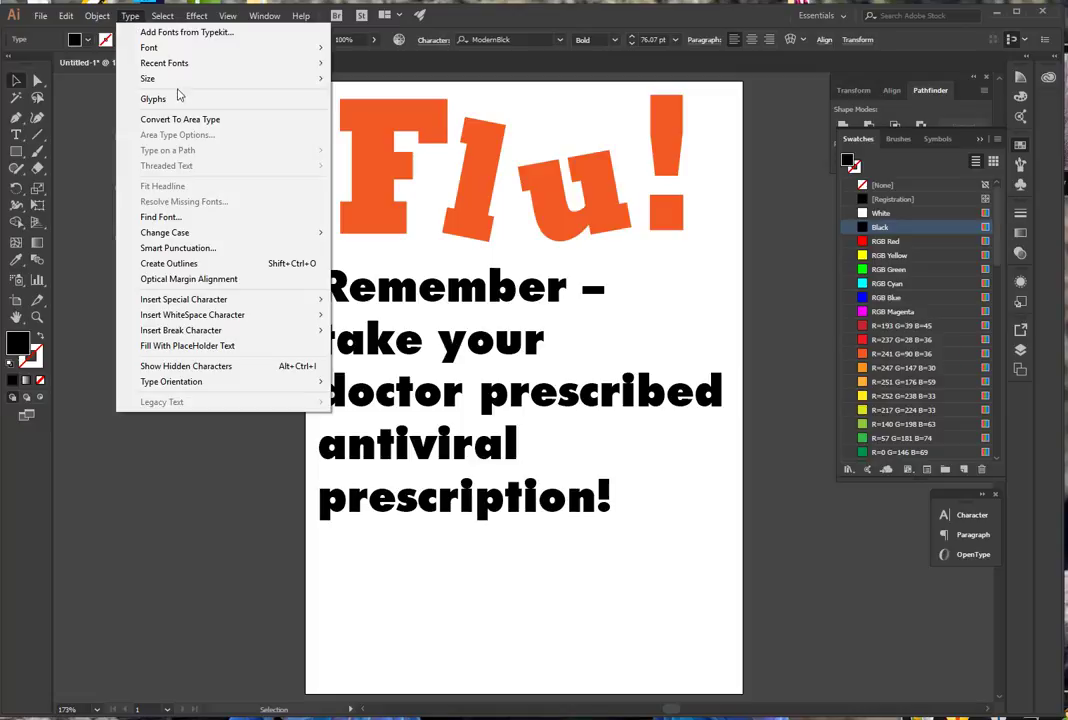
left_click(180, 264)
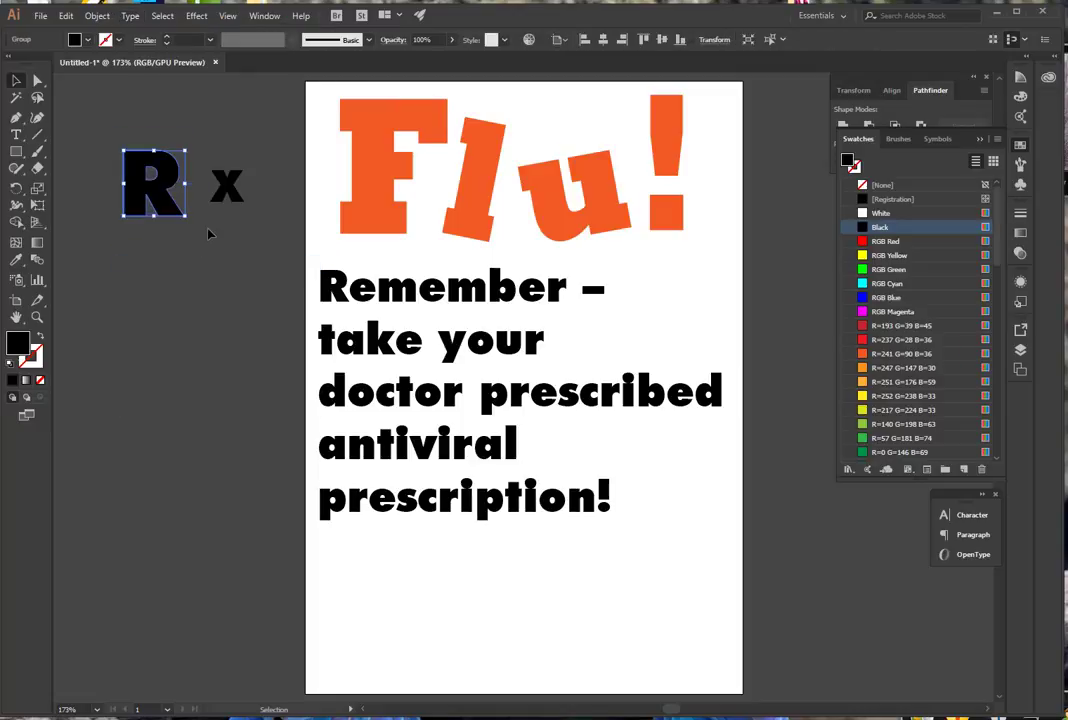
left_click(202, 222)
left_click_drag(104, 116, 224, 250)
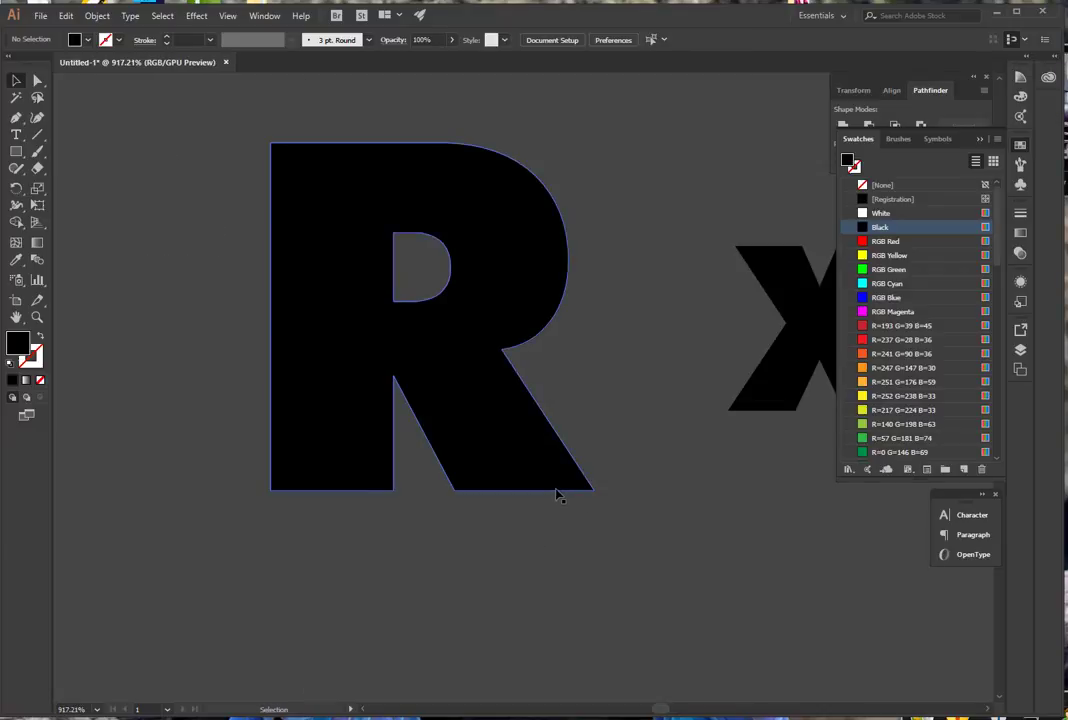
Drag the R's leg anchors far down-right, then move the x onto the extended leg.
left_click(38, 86)
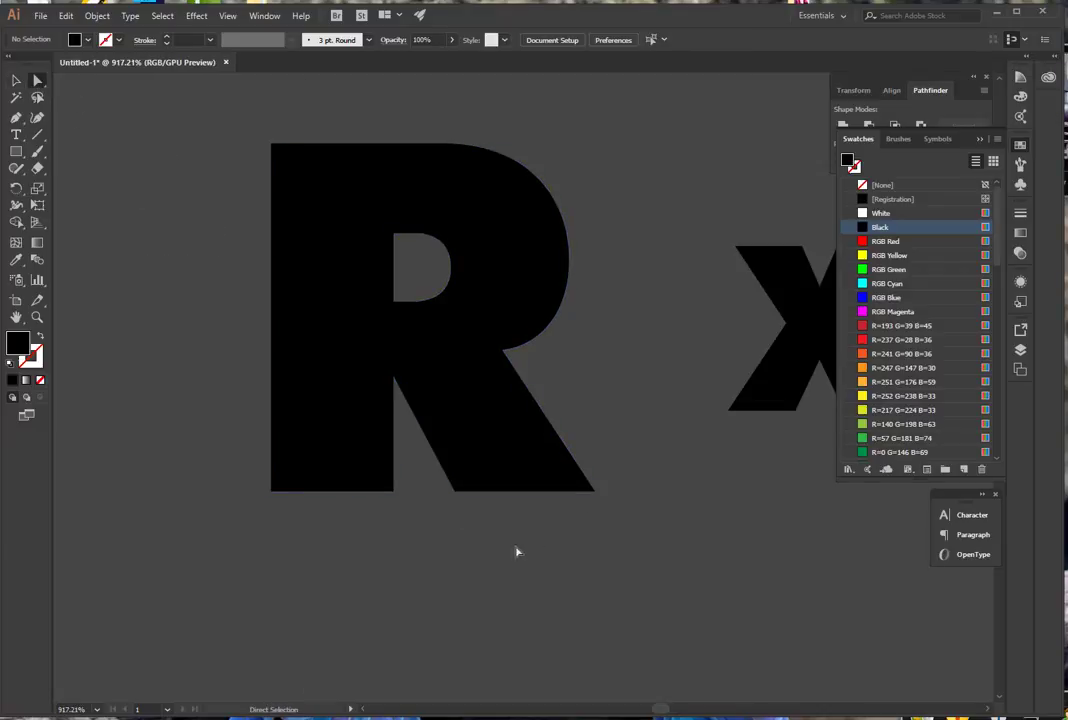
left_click(535, 497)
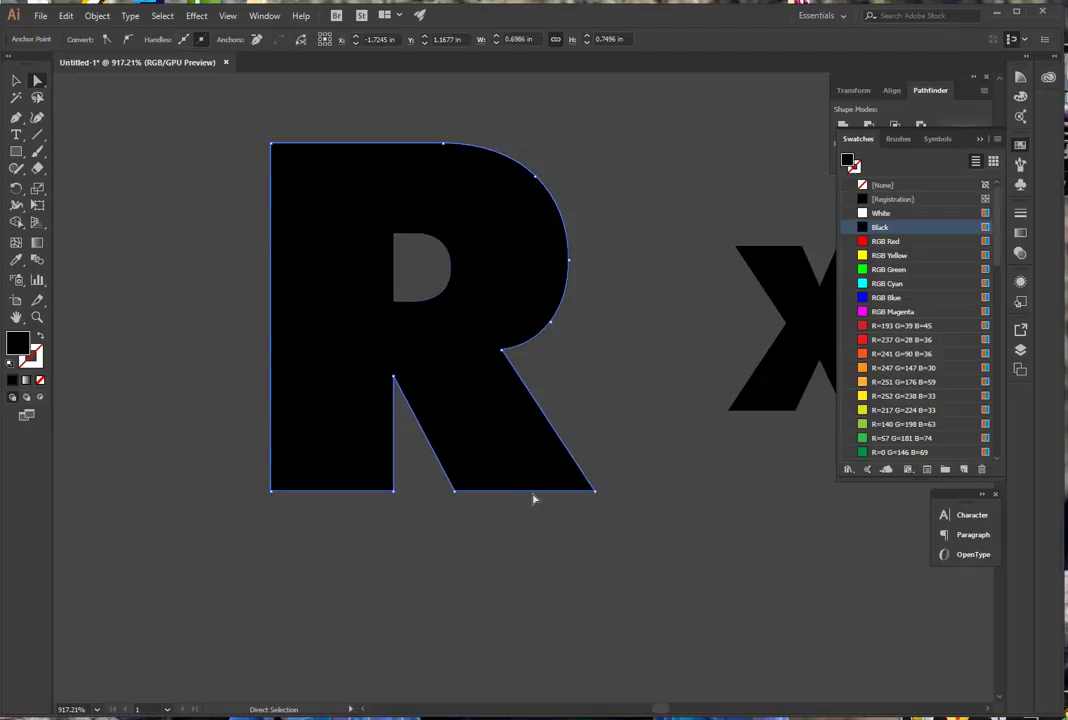
left_click_drag(534, 492, 698, 667)
left_click(801, 255)
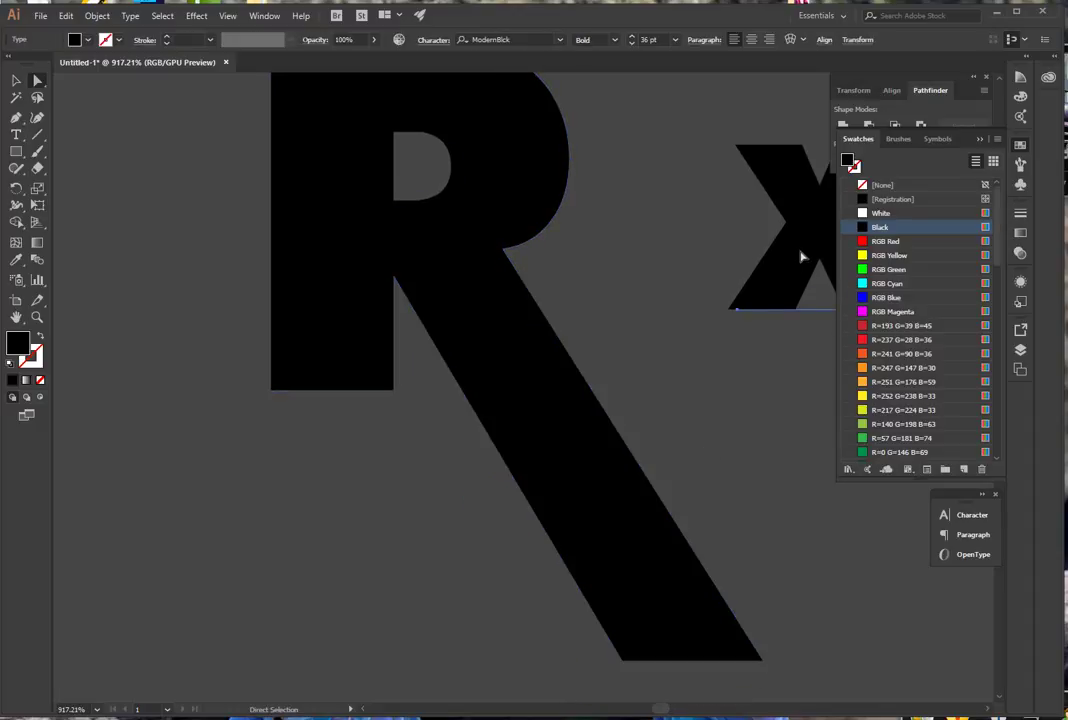
left_click_drag(810, 240, 563, 506)
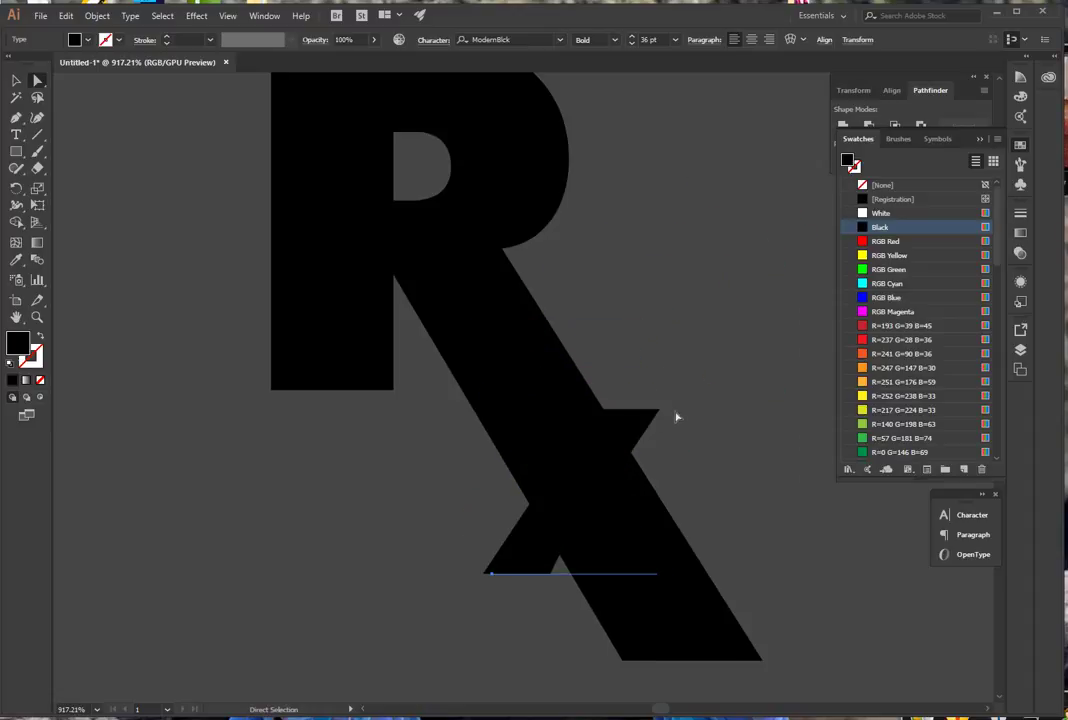
Scale the x up to 52.28 pt and nudge it down and right.
left_click(16, 80)
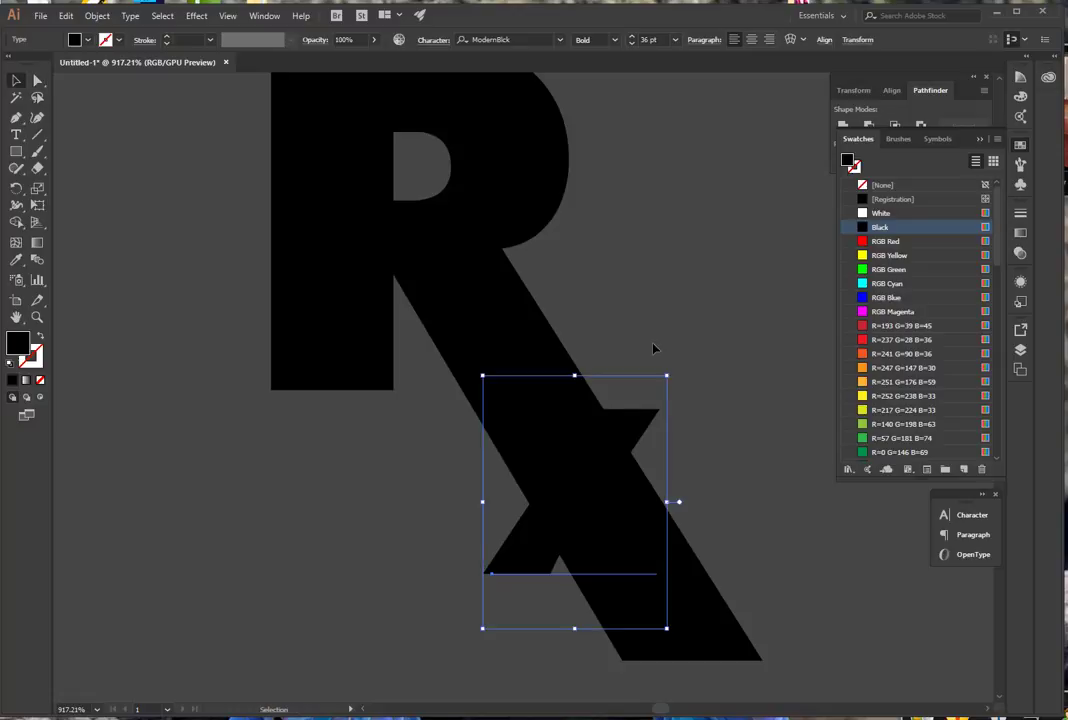
left_click(667, 375)
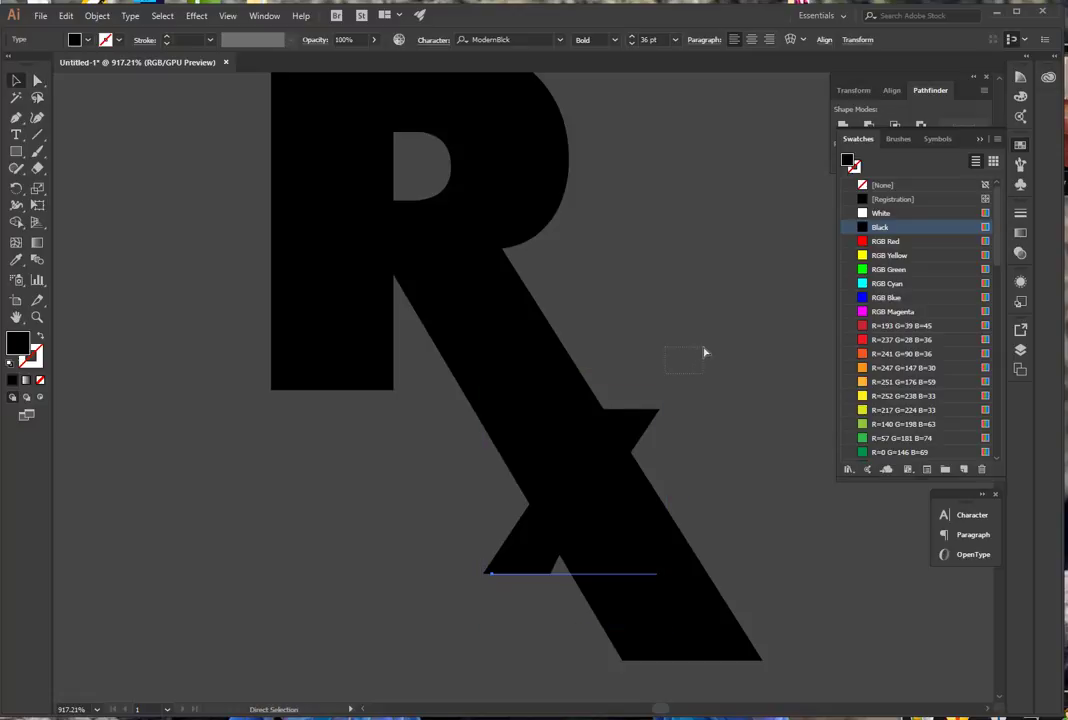
left_click(639, 420)
left_click(669, 379)
left_click(655, 410)
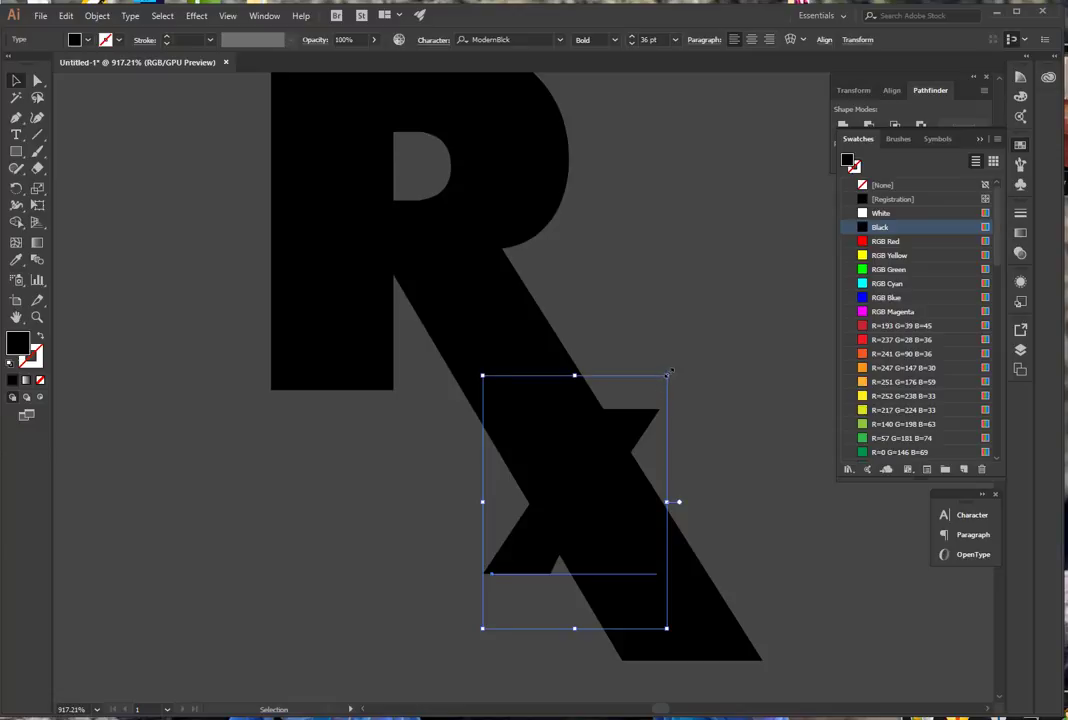
left_click_drag(667, 375, 708, 320)
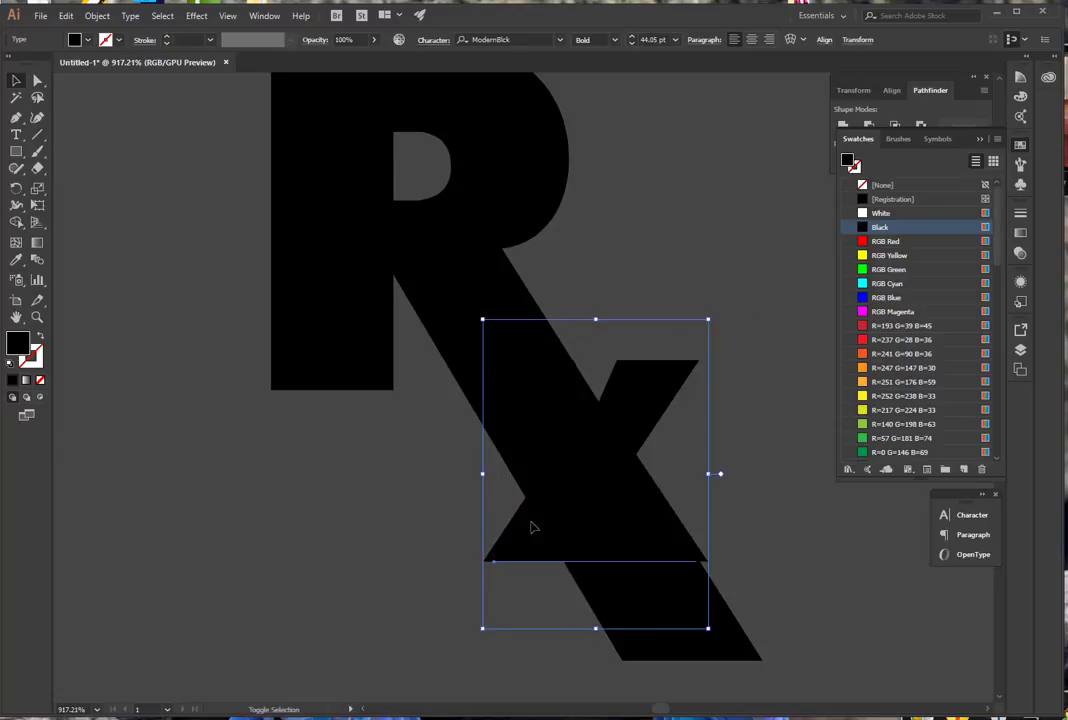
left_click_drag(482, 629, 441, 686)
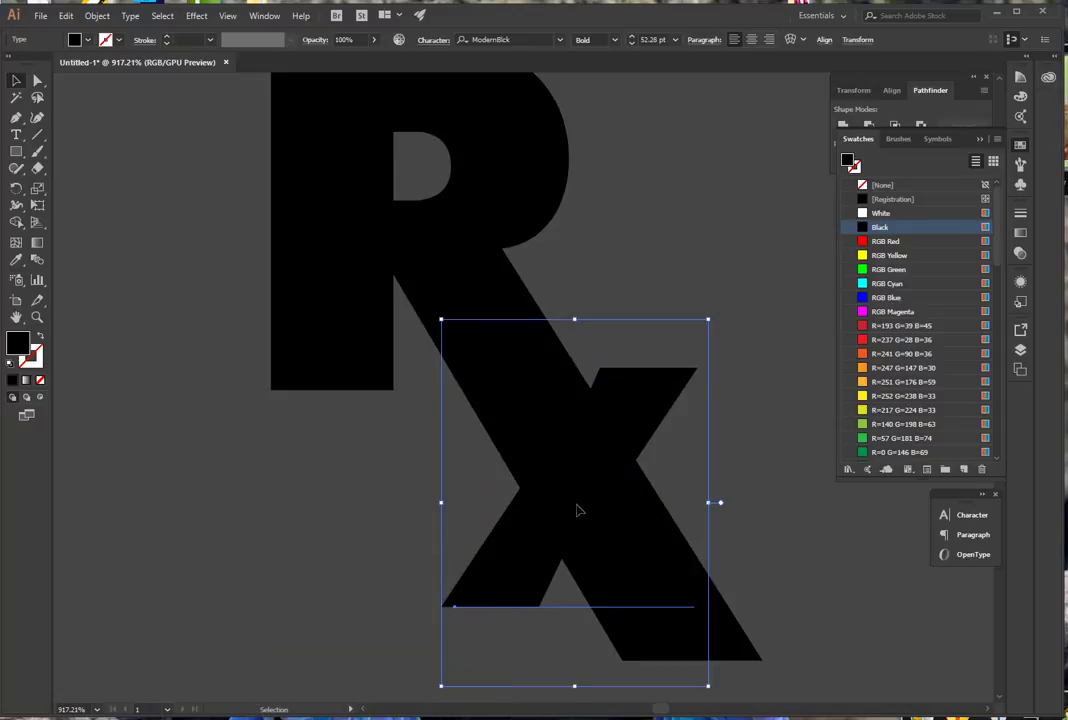
left_click_drag(579, 508, 603, 558)
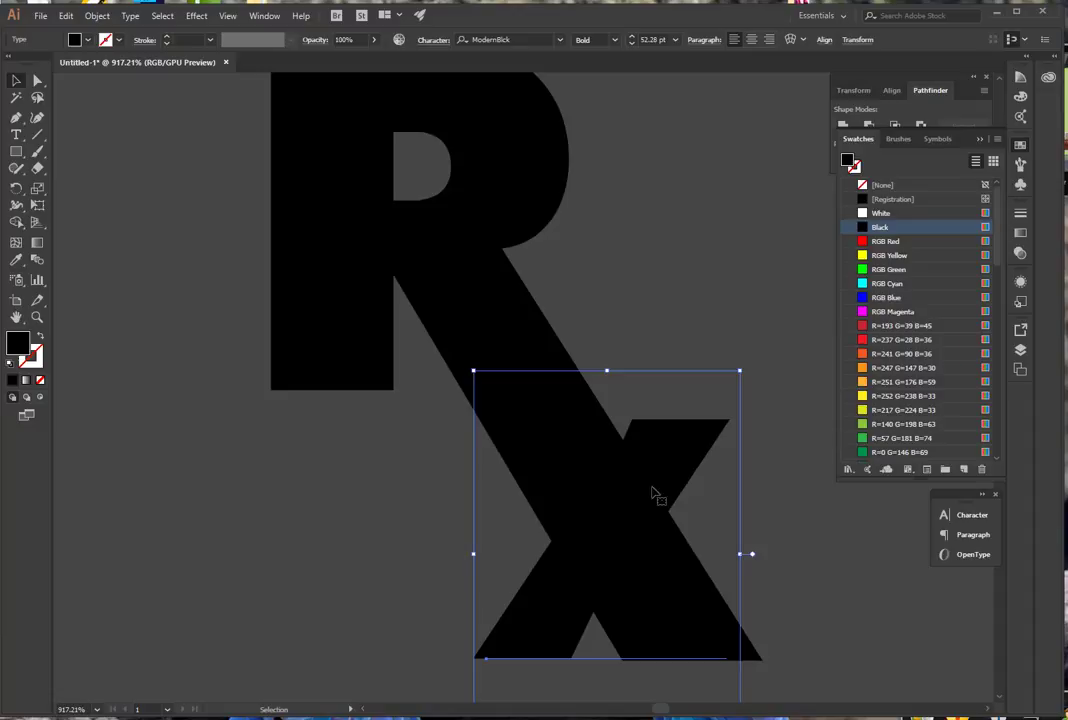
Enlarge the x further to 59.44 pt over the R's leg.
left_click_drag(741, 370, 764, 340)
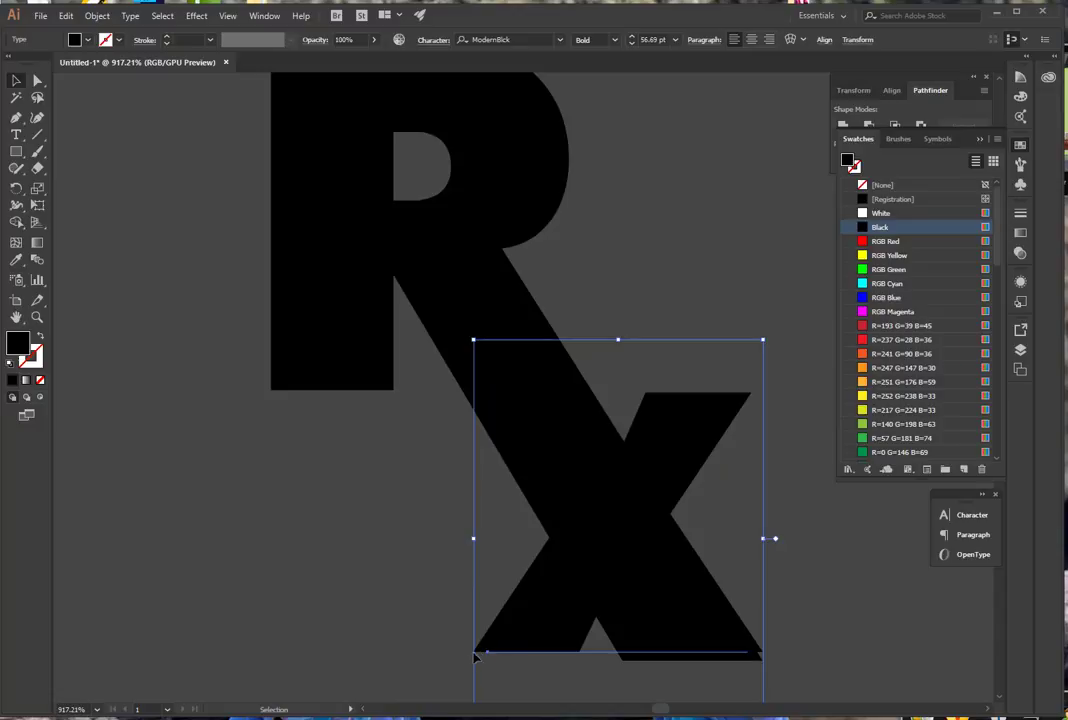
scroll(476, 656, "down", 3)
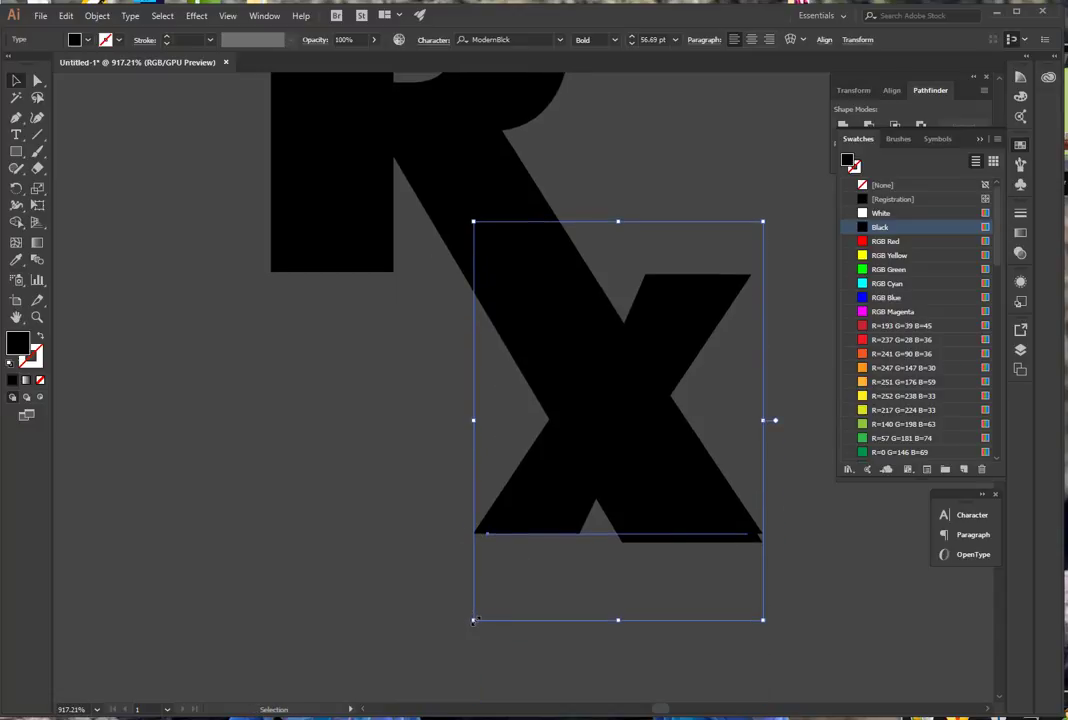
left_click_drag(474, 620, 459, 638)
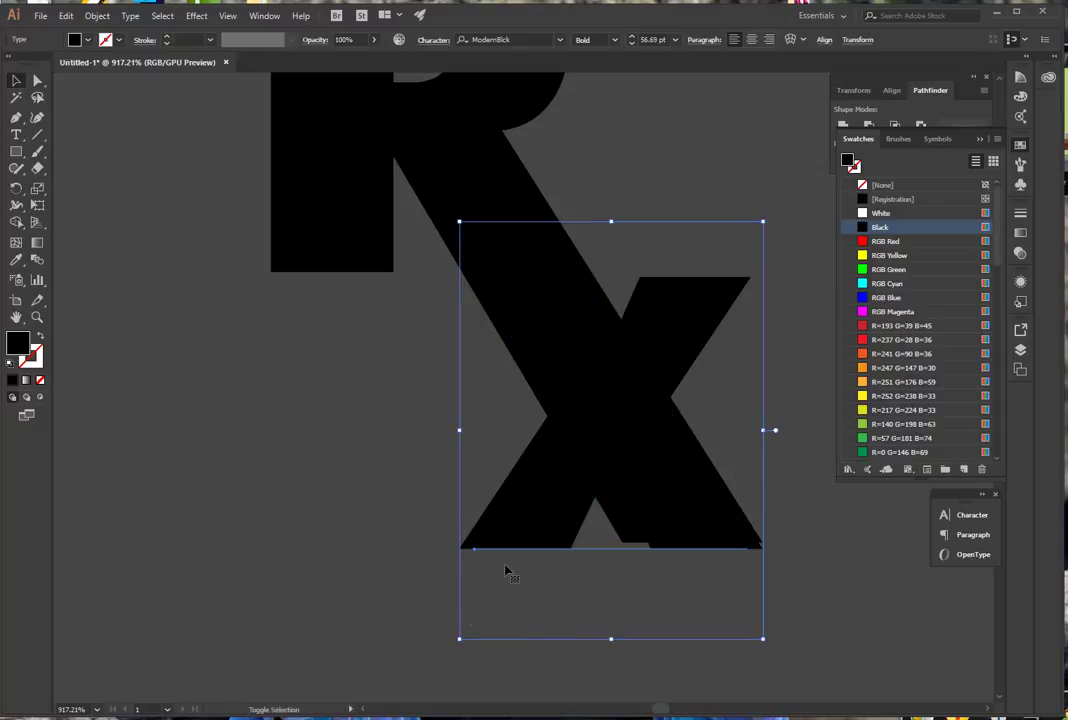
left_click_drag(632, 470, 618, 452)
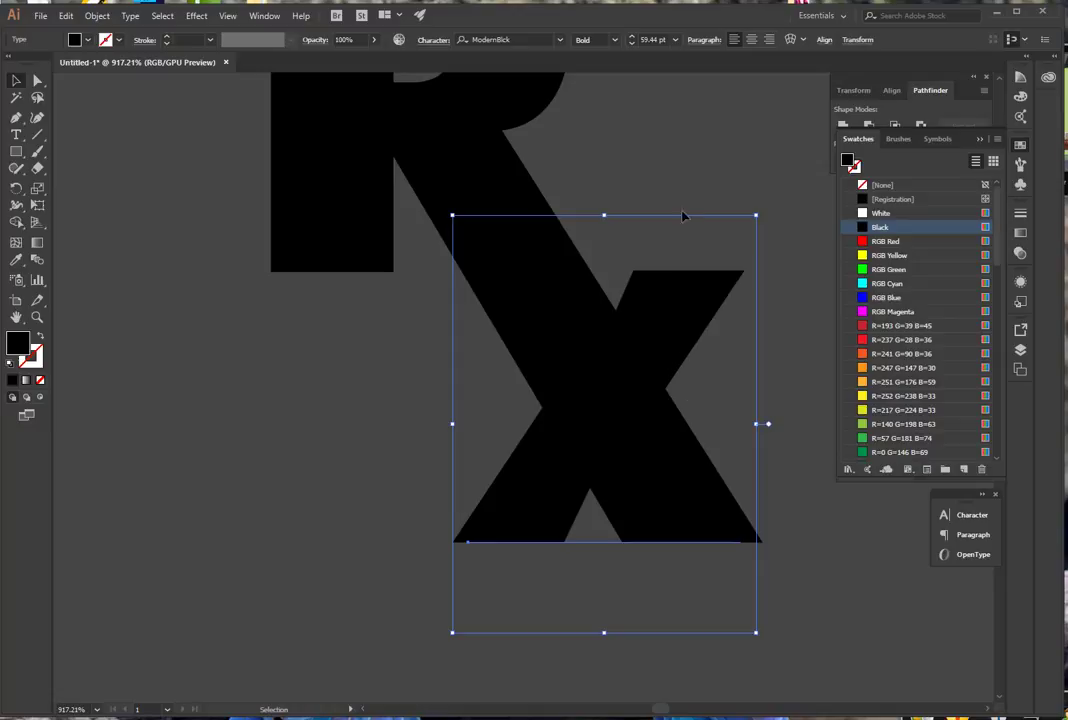
key("ctrl+z")
key("ctrl+shift+z")
Outline the x, then unite it with the R into one Rx path using Pathfinder.
left_click(132, 17)
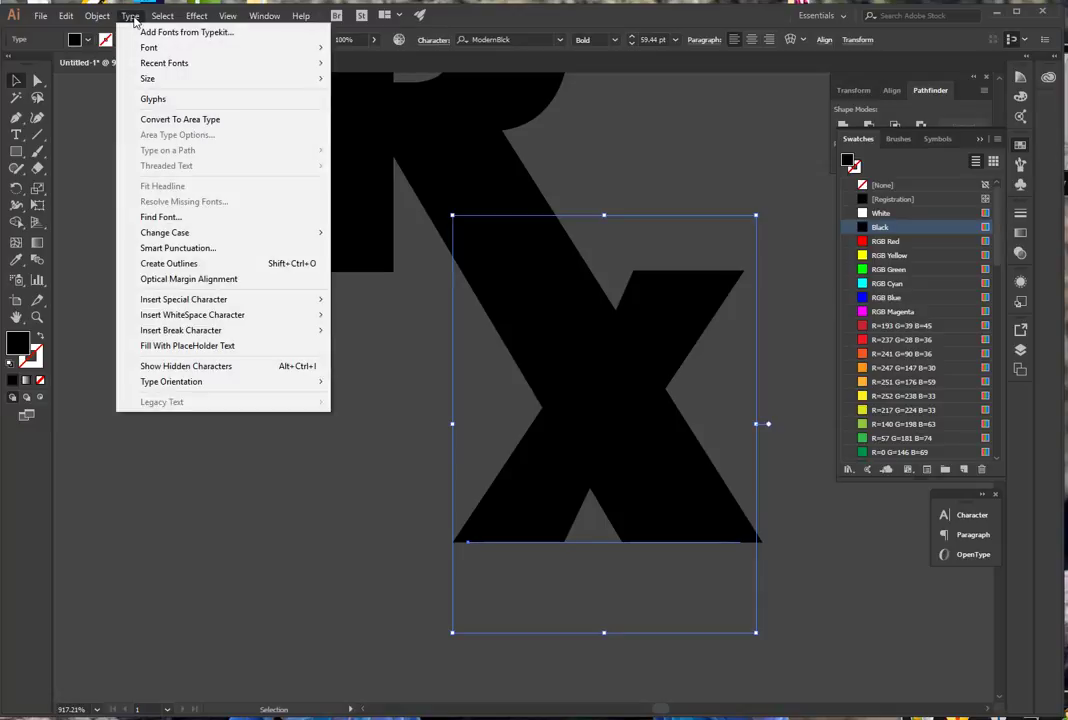
left_click(170, 264)
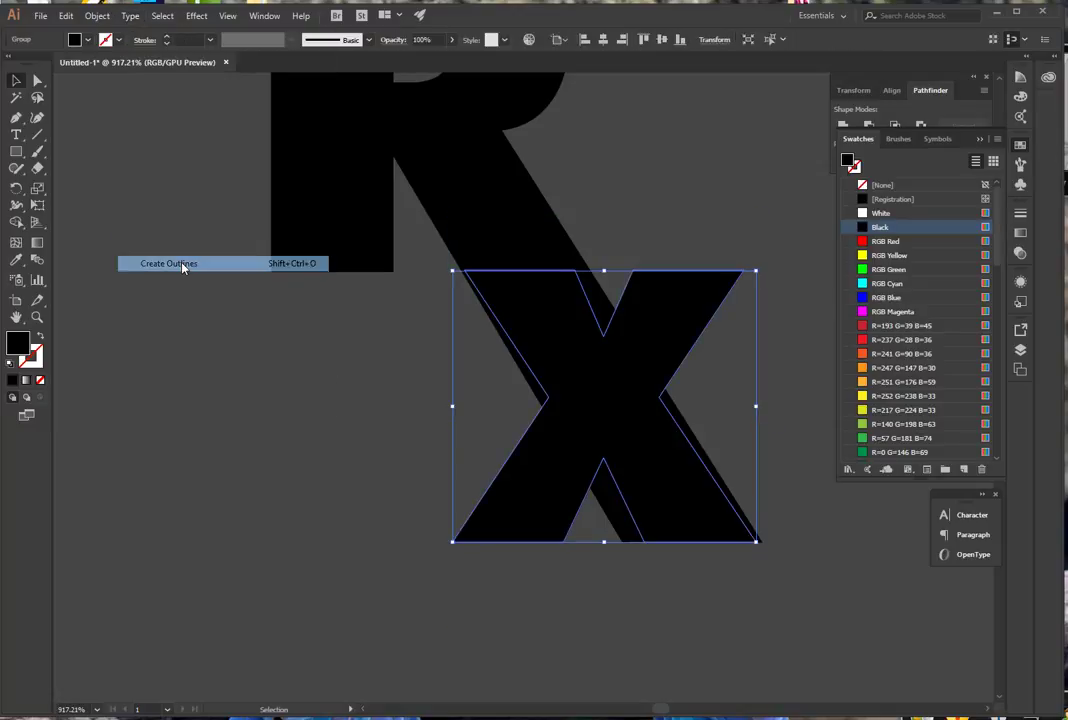
left_click_drag(680, 177, 470, 462)
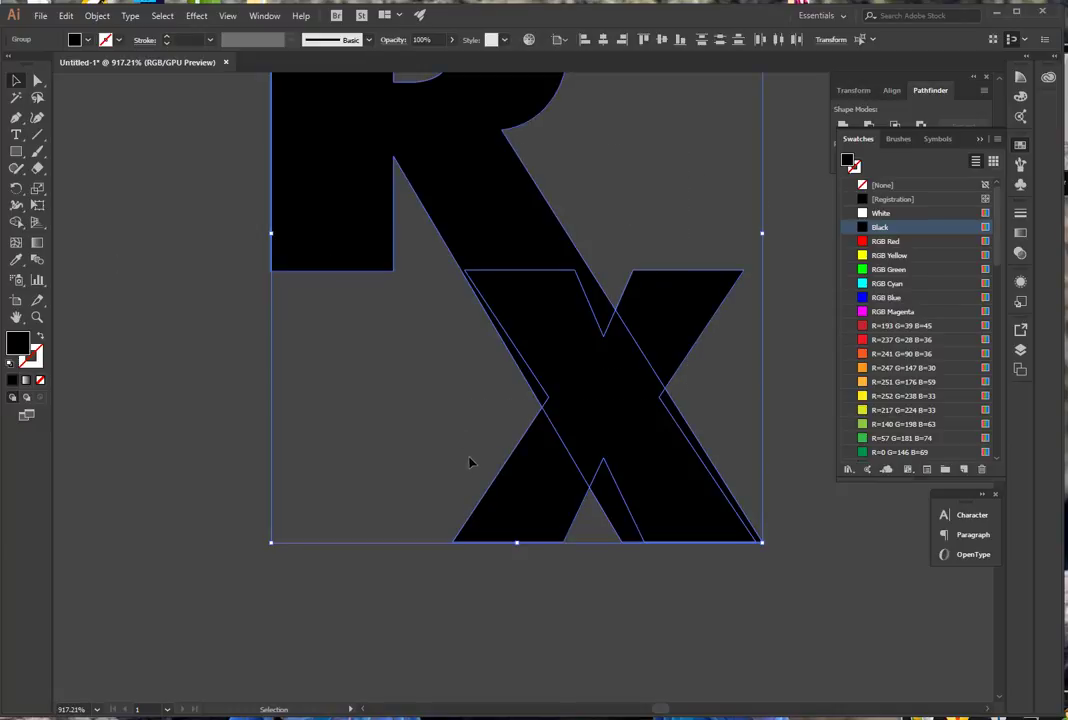
left_click(936, 93)
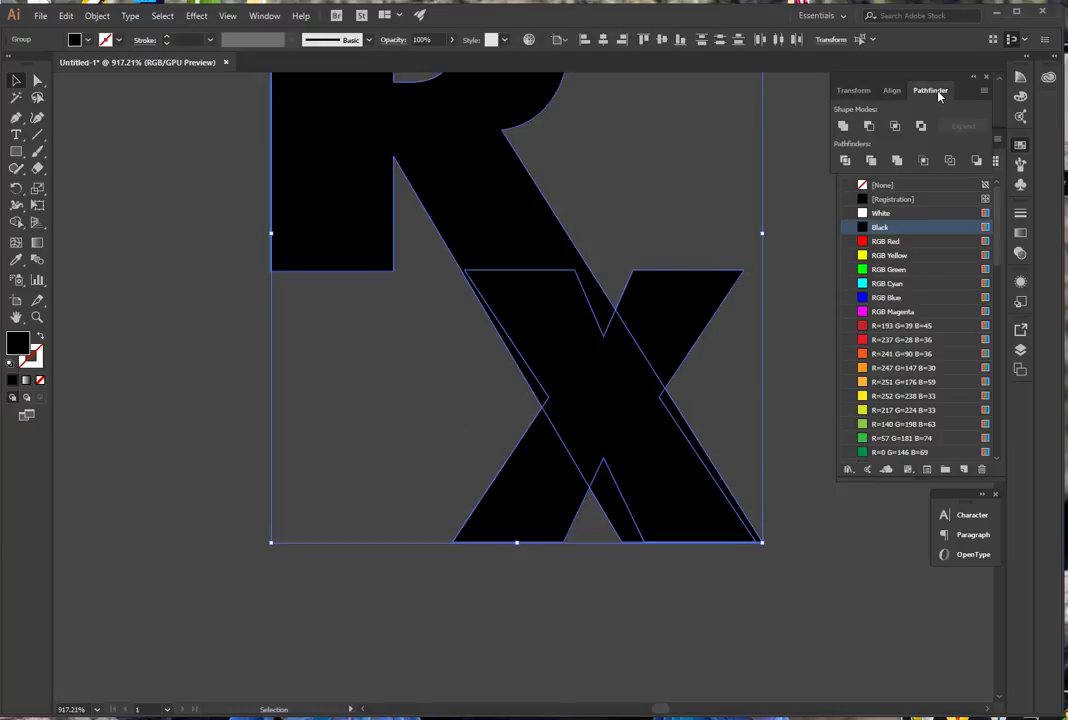
left_click(843, 128)
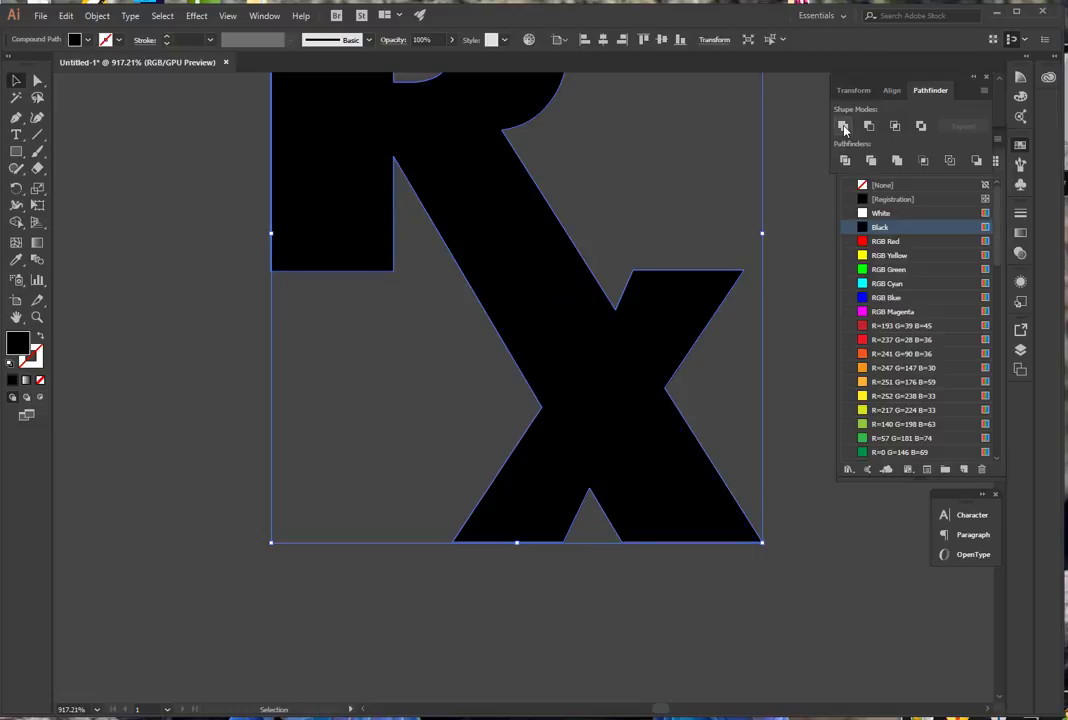
left_click(627, 180)
left_click(643, 313)
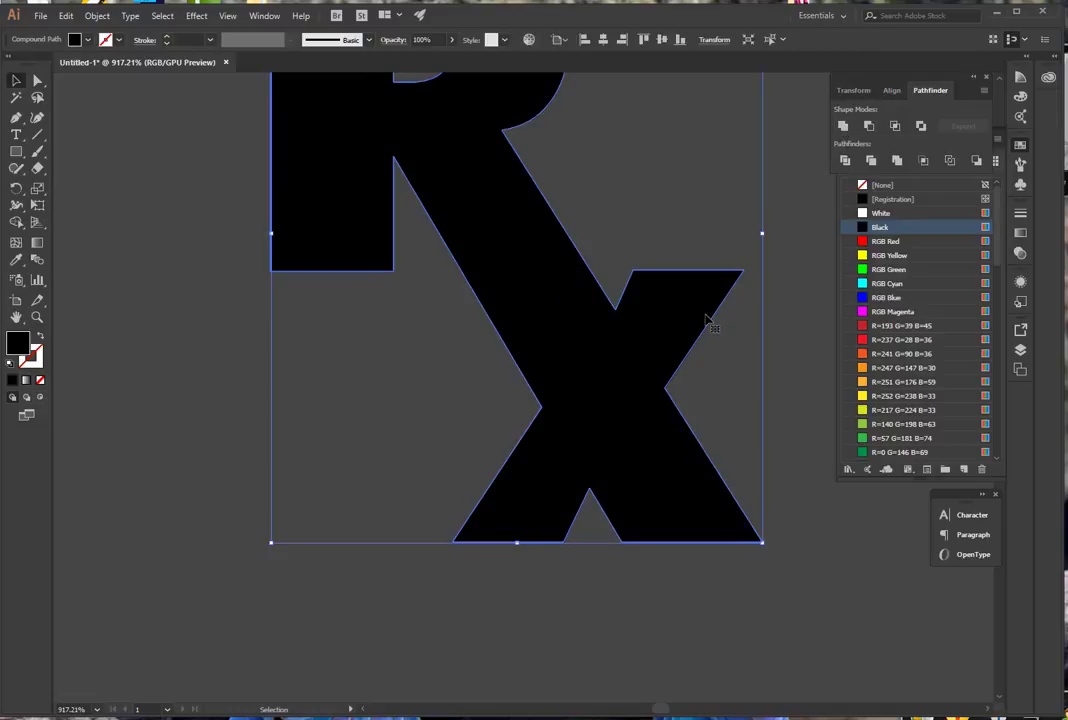
left_click(610, 353, "ctrl+alt")
Fill the Rx shape with RGB Cyan and place it over the orange F of 'Flu!'.
left_click(497, 391, "ctrl+alt")
left_click(497, 391, "ctrl+alt")
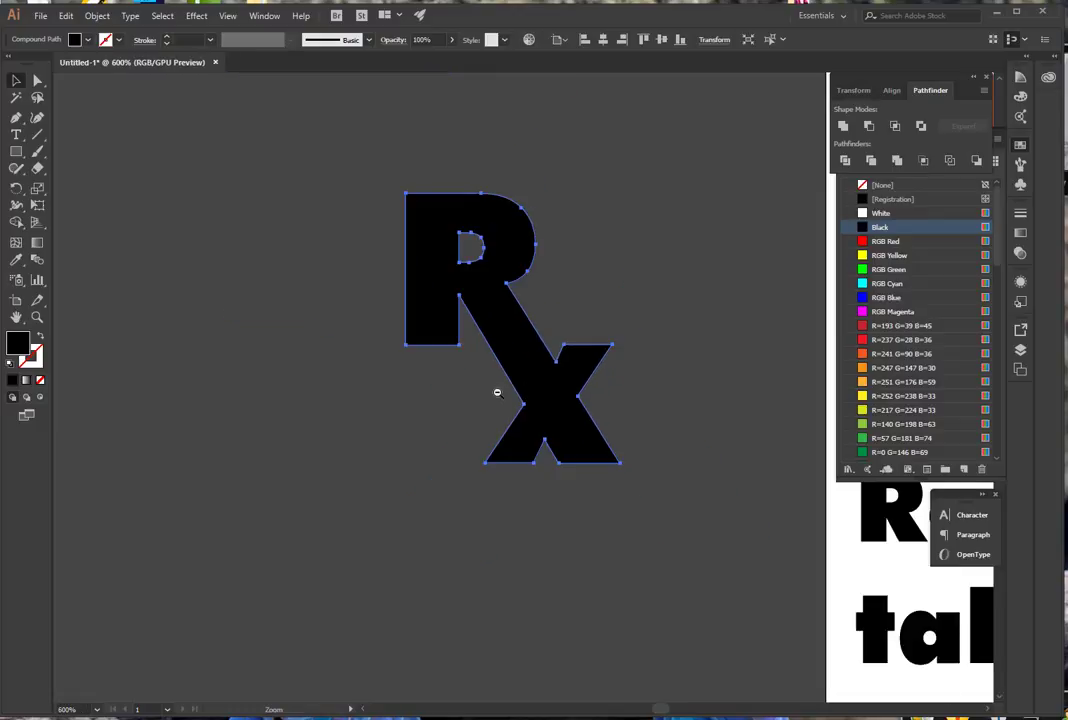
left_click_drag(746, 334, 421, 371)
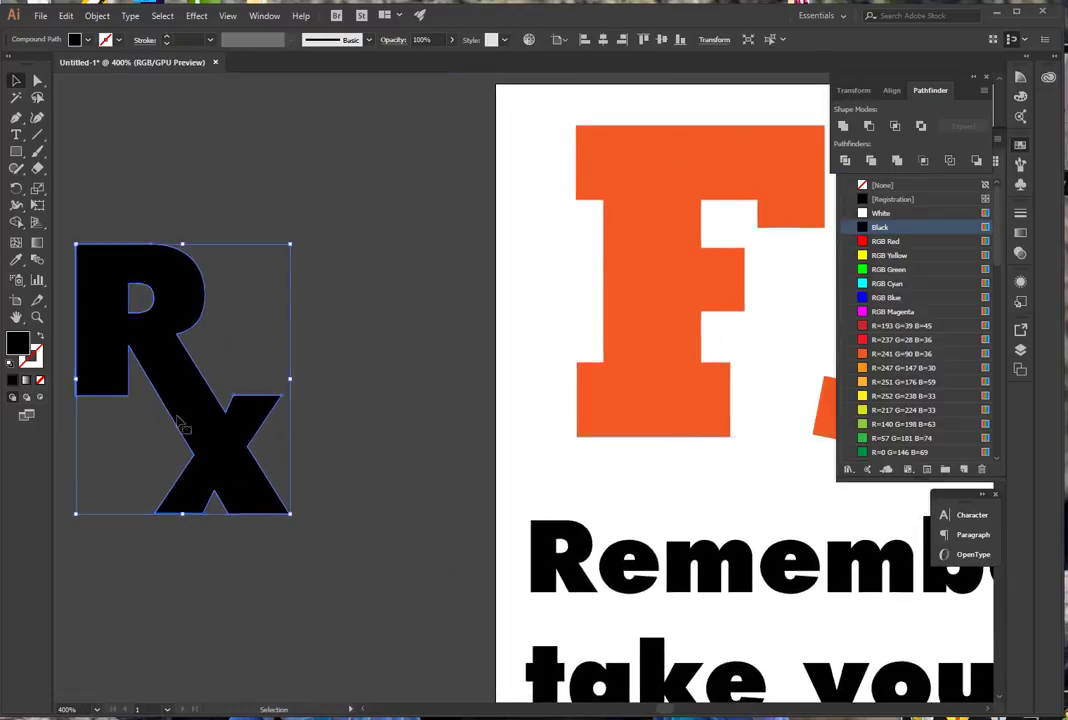
left_click_drag(150, 354, 345, 374)
left_click_drag(636, 452, 432, 383)
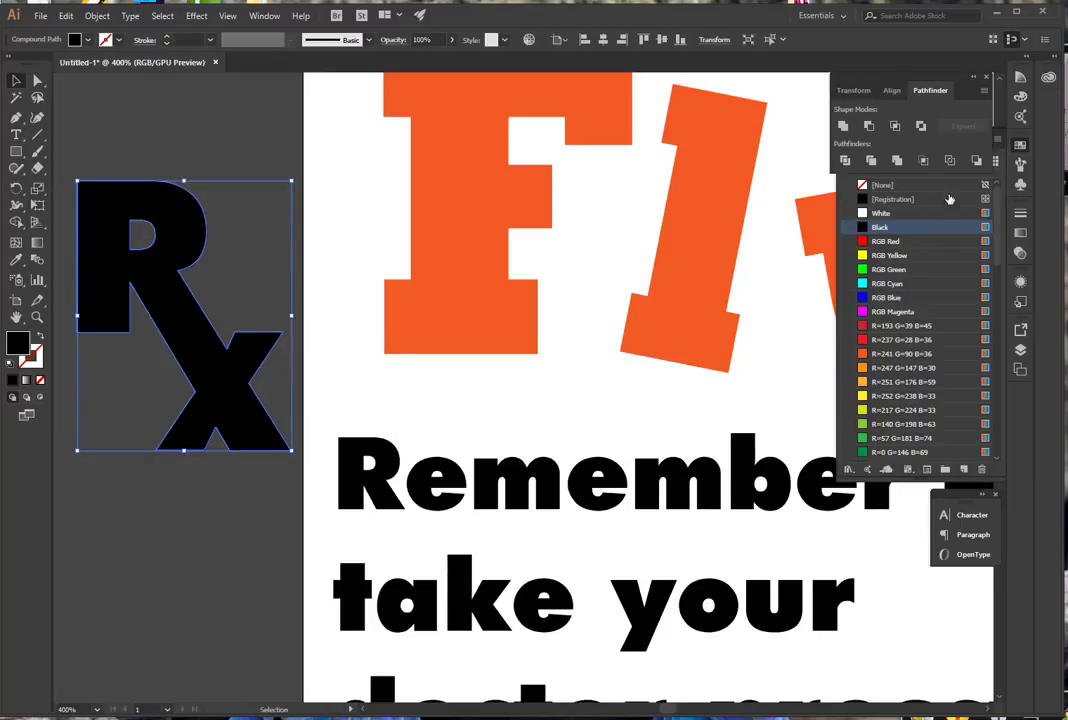
left_click(886, 283)
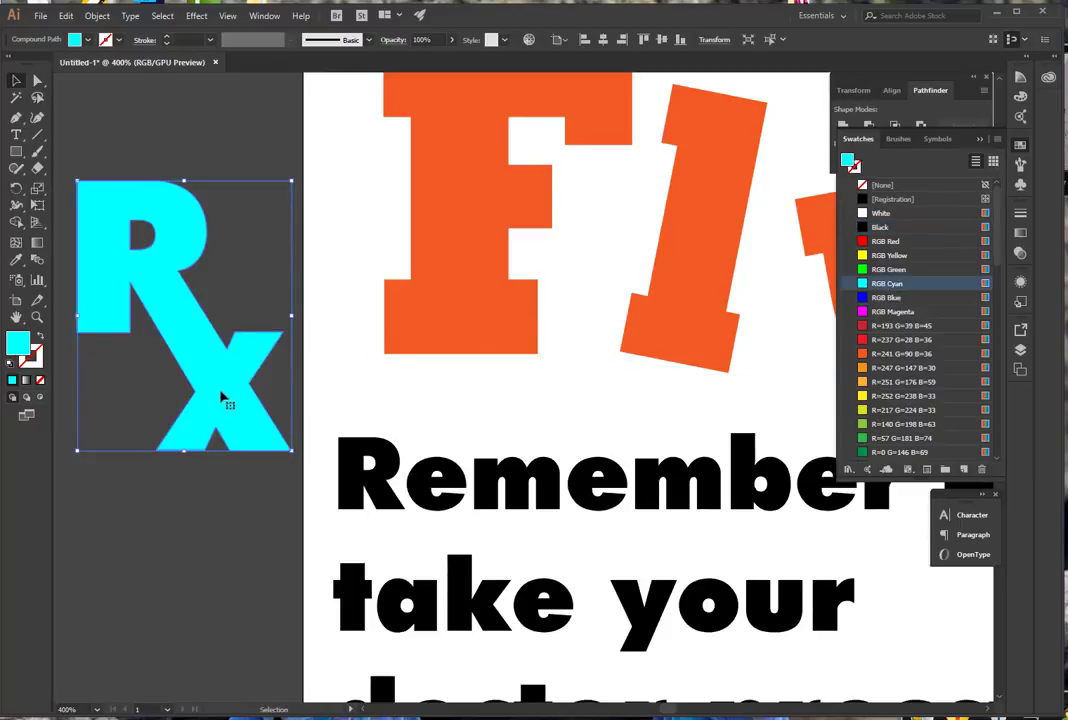
left_click_drag(223, 412, 515, 302)
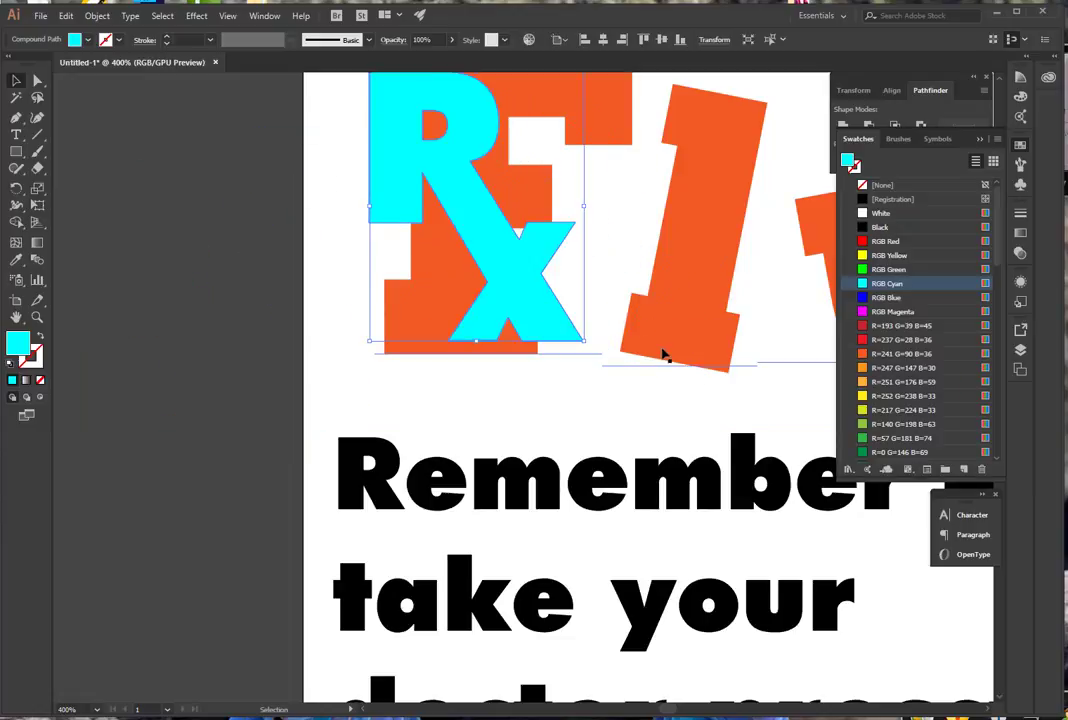
key("ctrl+minus")
key("ctrl+minus")
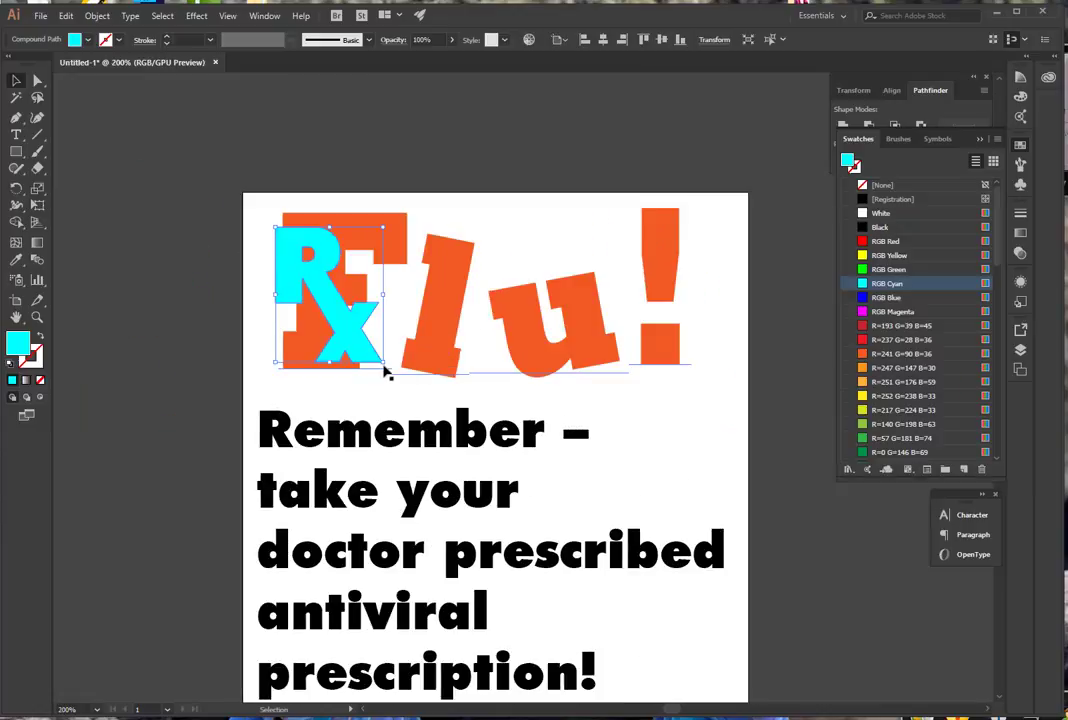
Enlarge the cyan Rx, rotate it about 16° counter-clockwise, and nudge it up over the headline.
left_click_drag(385, 370, 650, 668)
scroll(787, 555, "down", 3)
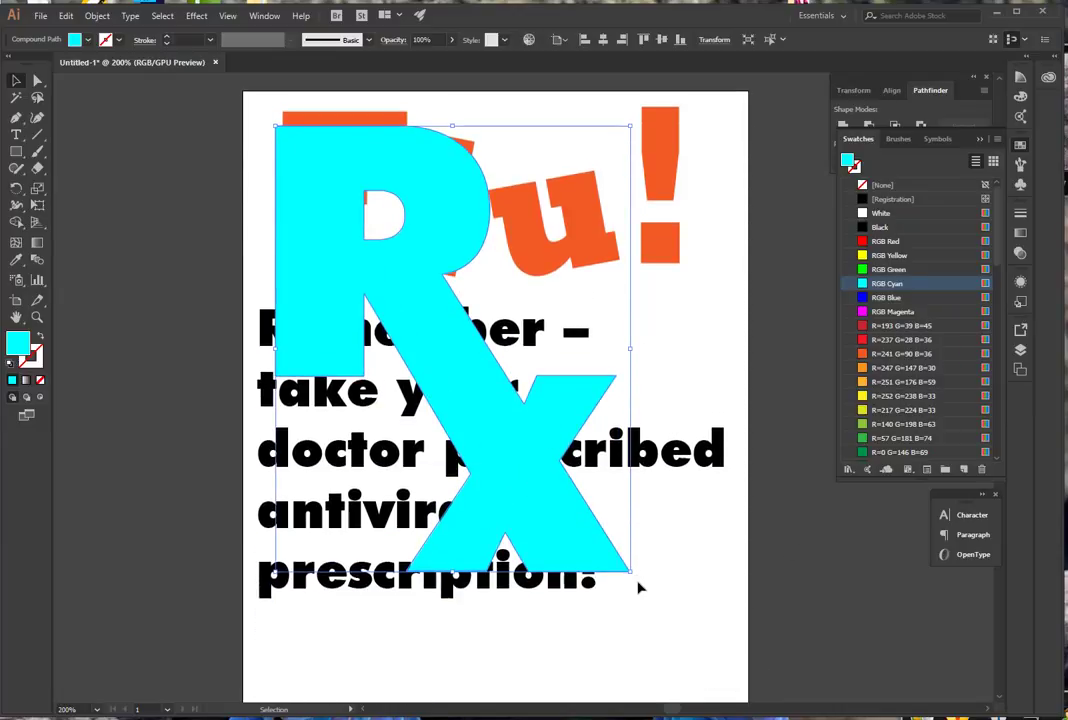
left_click_drag(632, 636, 712, 540)
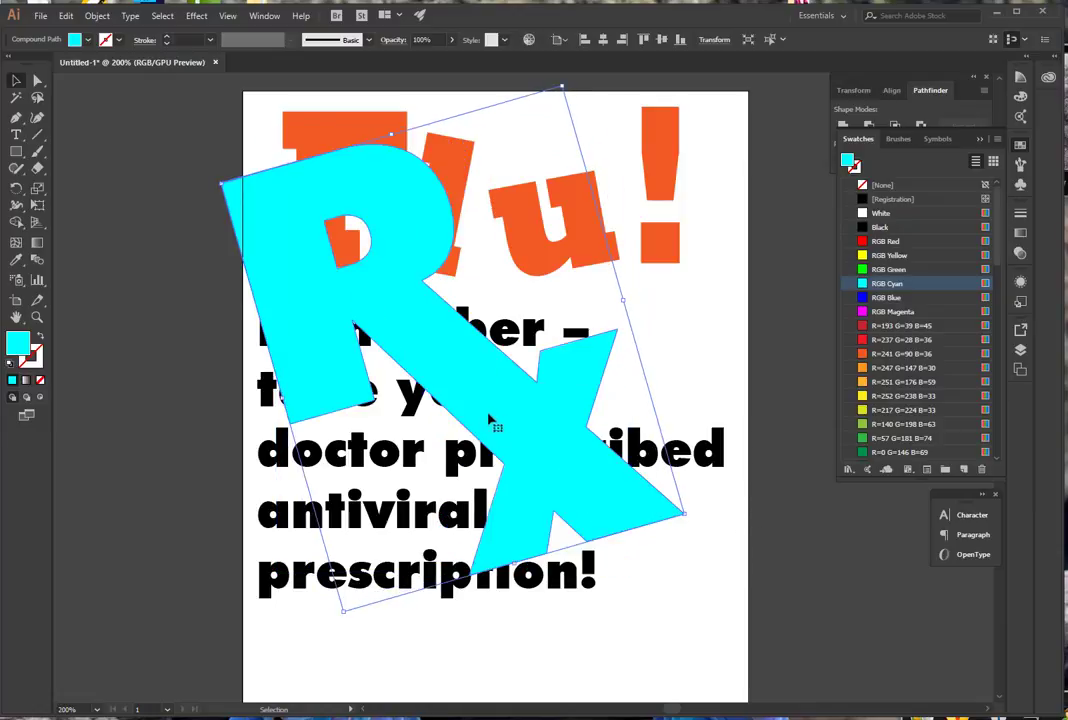
left_click_drag(490, 420, 516, 383)
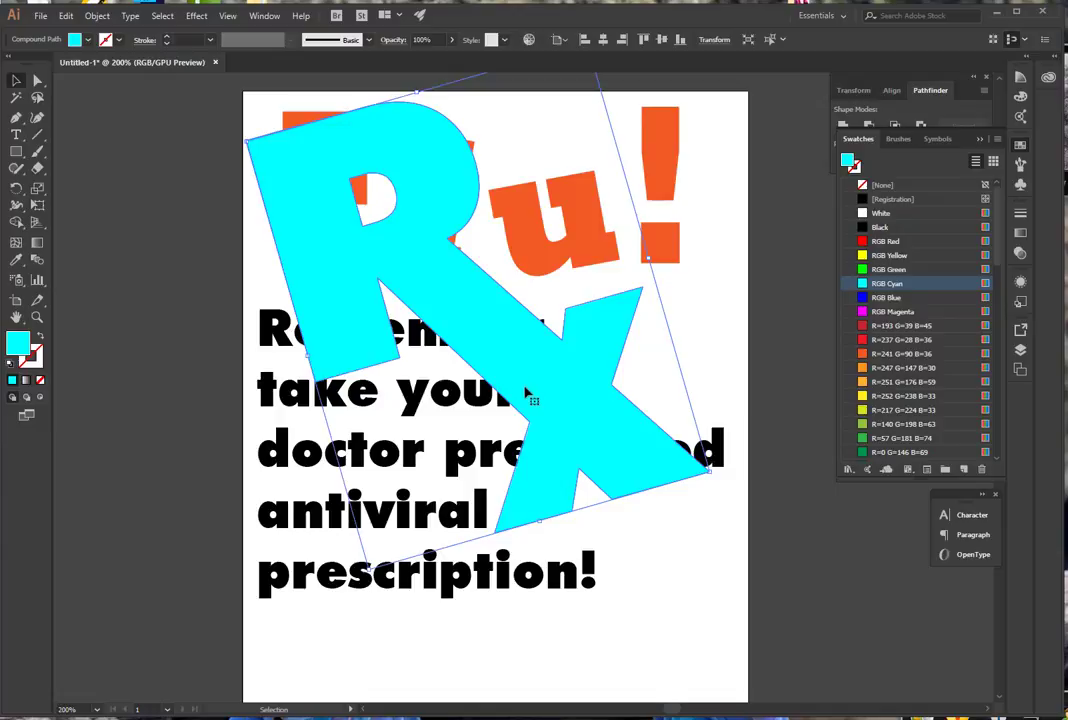
left_click_drag(526, 392, 508, 370)
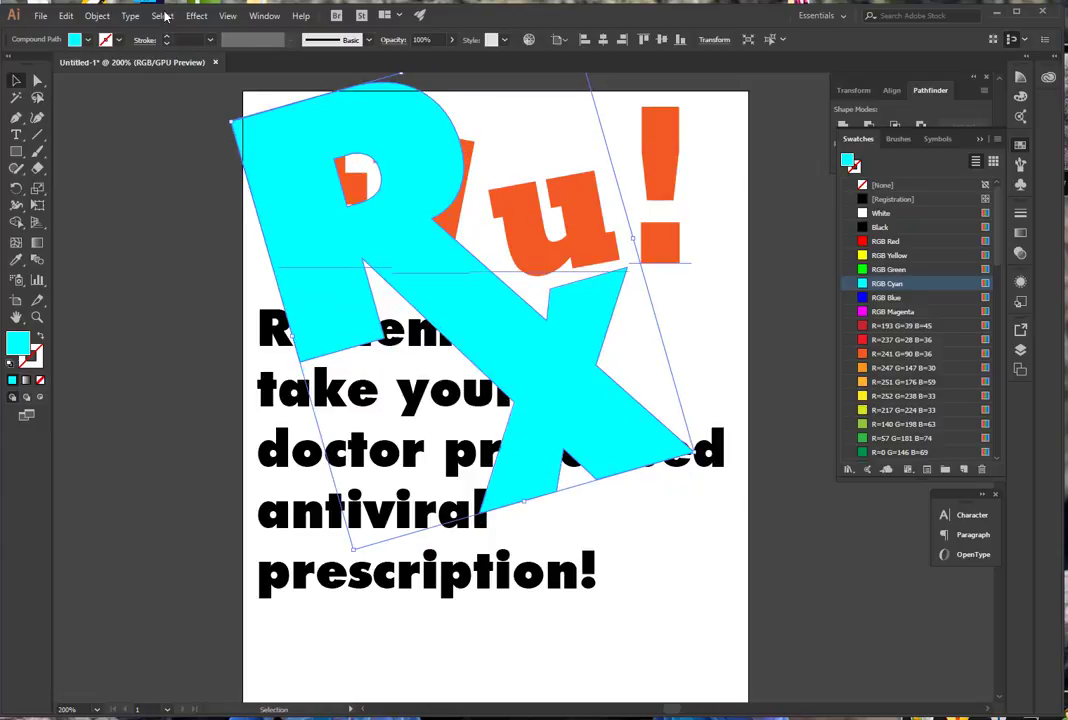
left_click(100, 16)
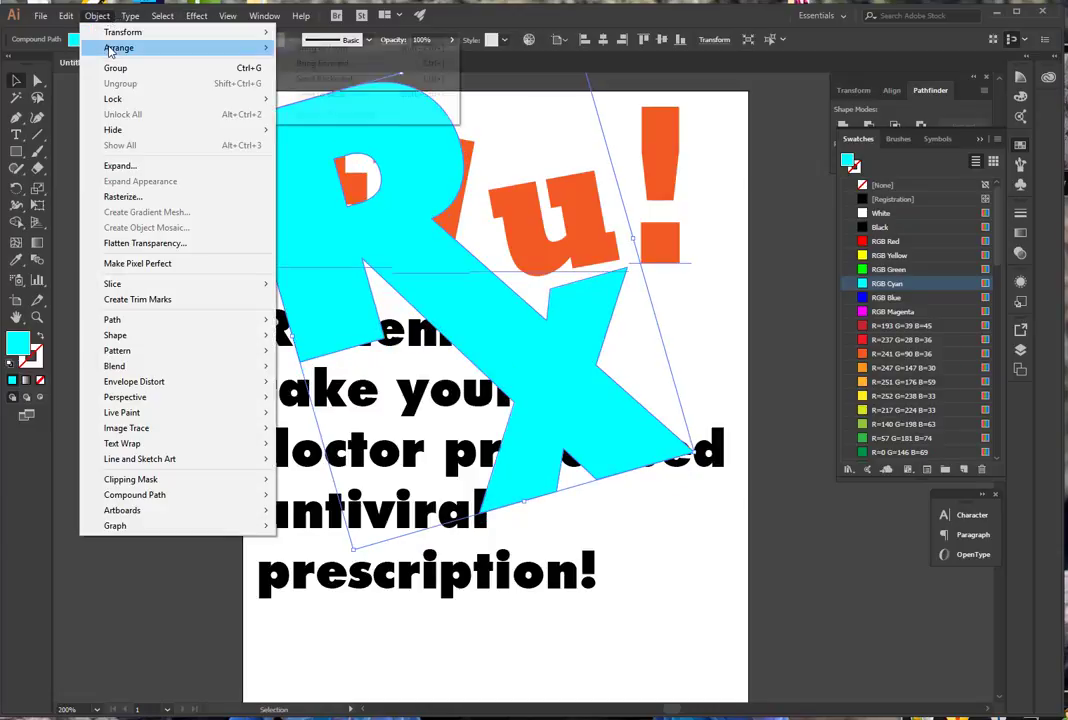
Send the cyan Rx to the back behind the headline and reminder text, then deselect it.
mouse_move(130, 47)
left_click(335, 94)
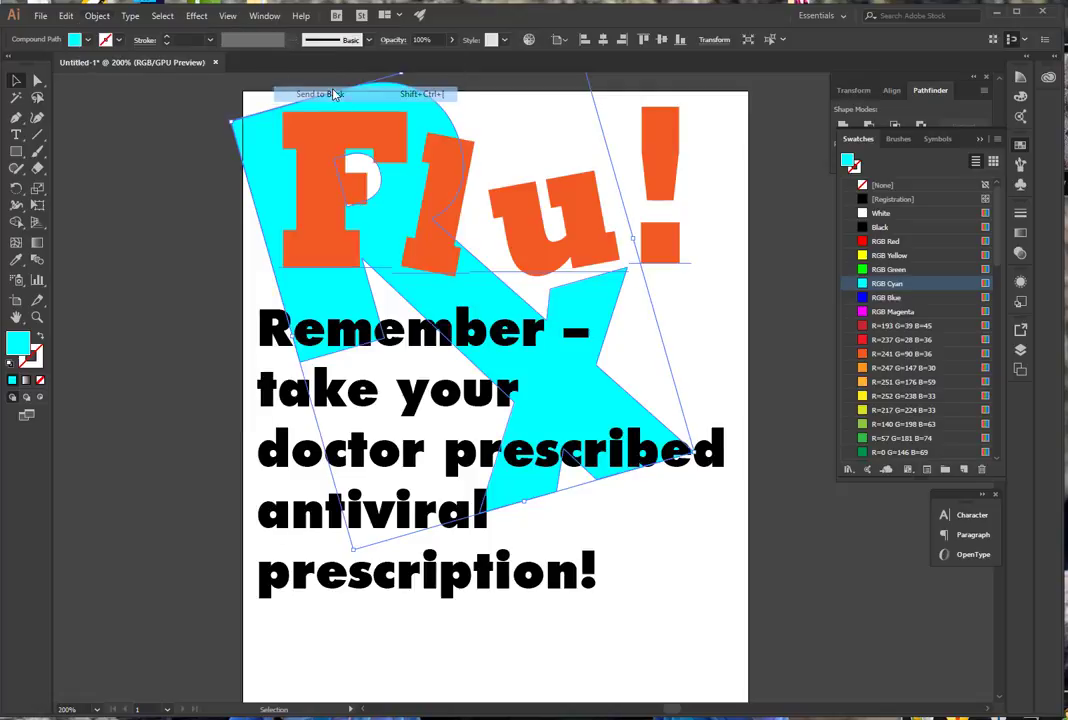
left_click(181, 261)
scroll(181, 261, "down", 2)
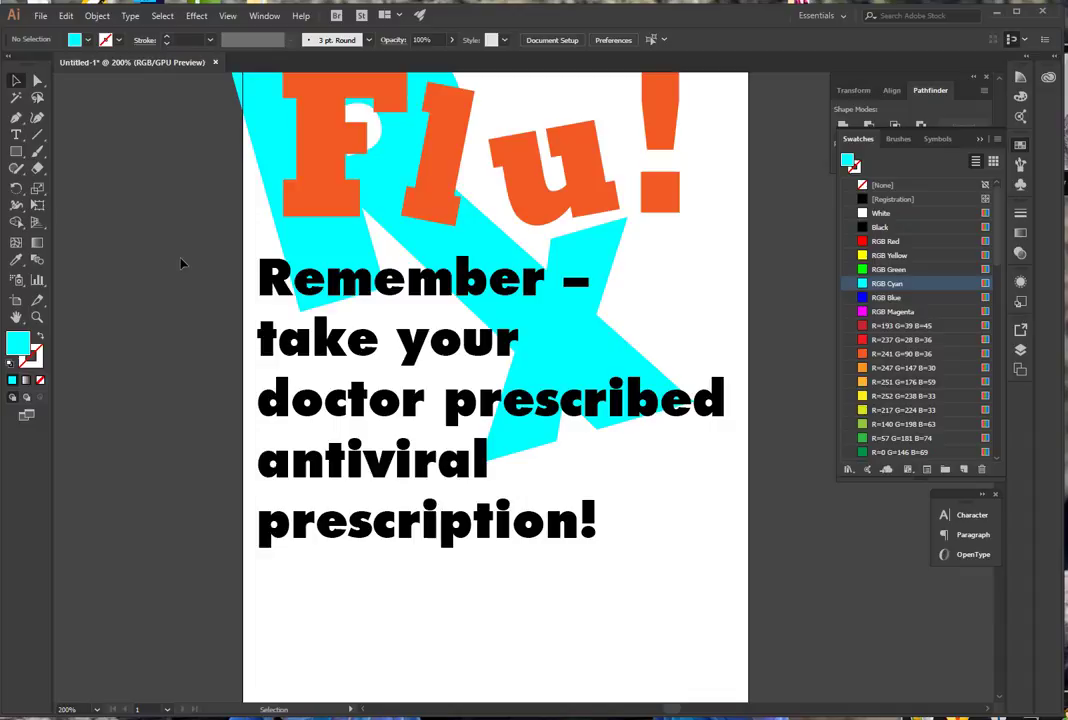
Draw a tall rectangle at the poster's lower right filled with R=251 G=176 B=59 orange.
key("m")
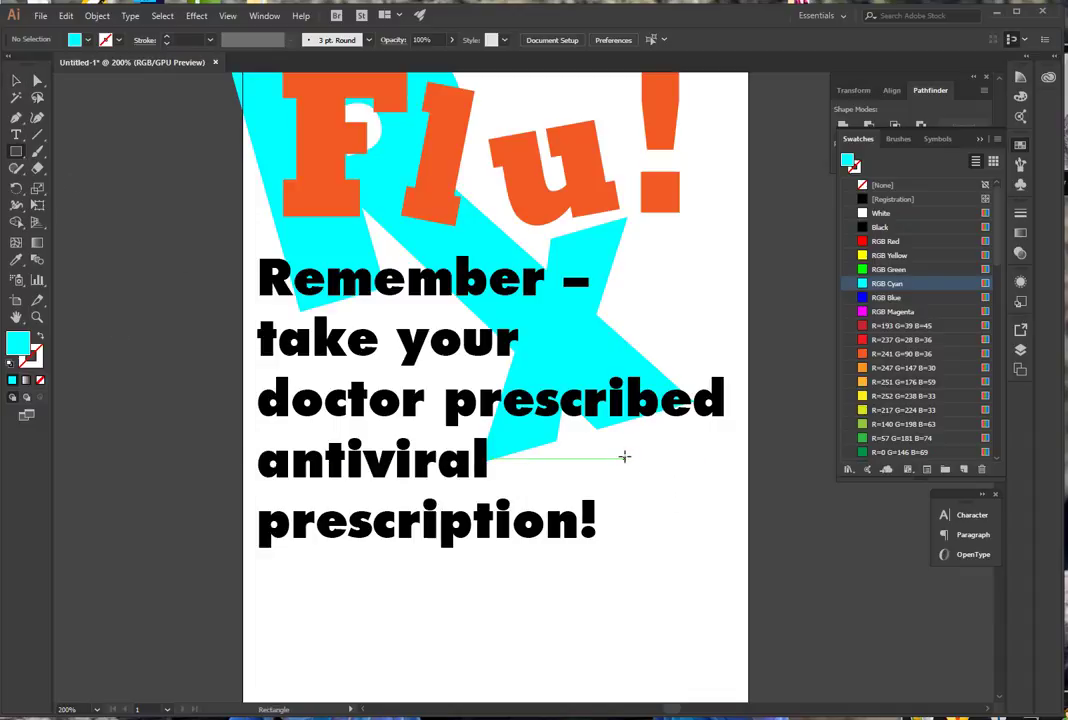
left_click_drag(624, 457, 729, 661)
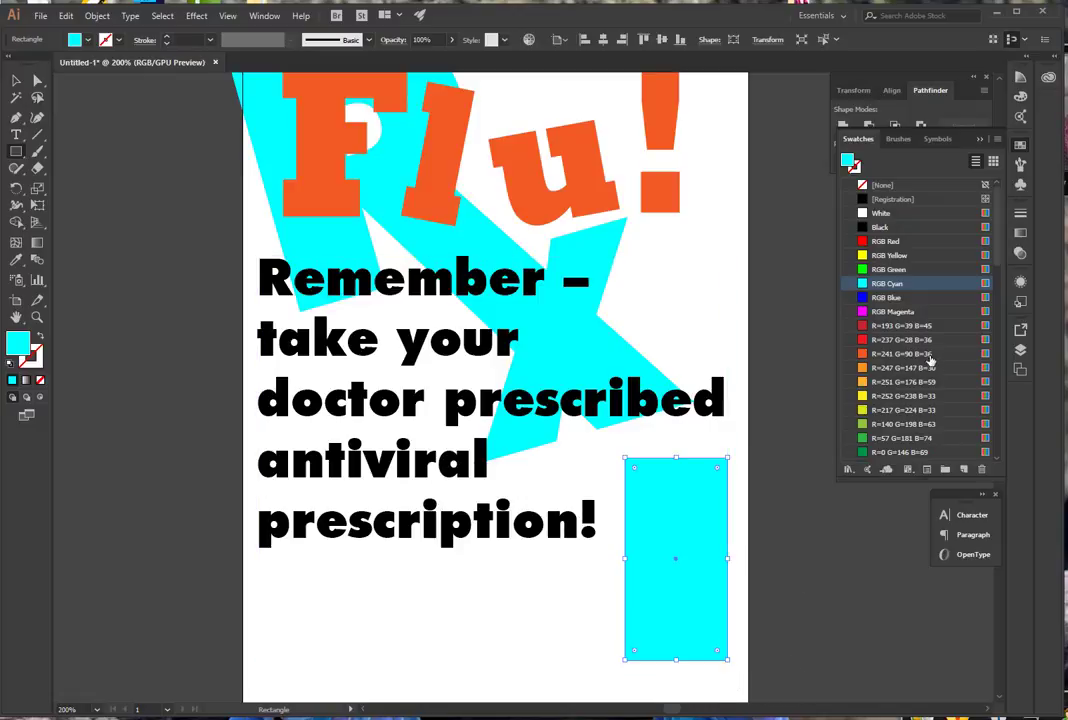
left_click(877, 385)
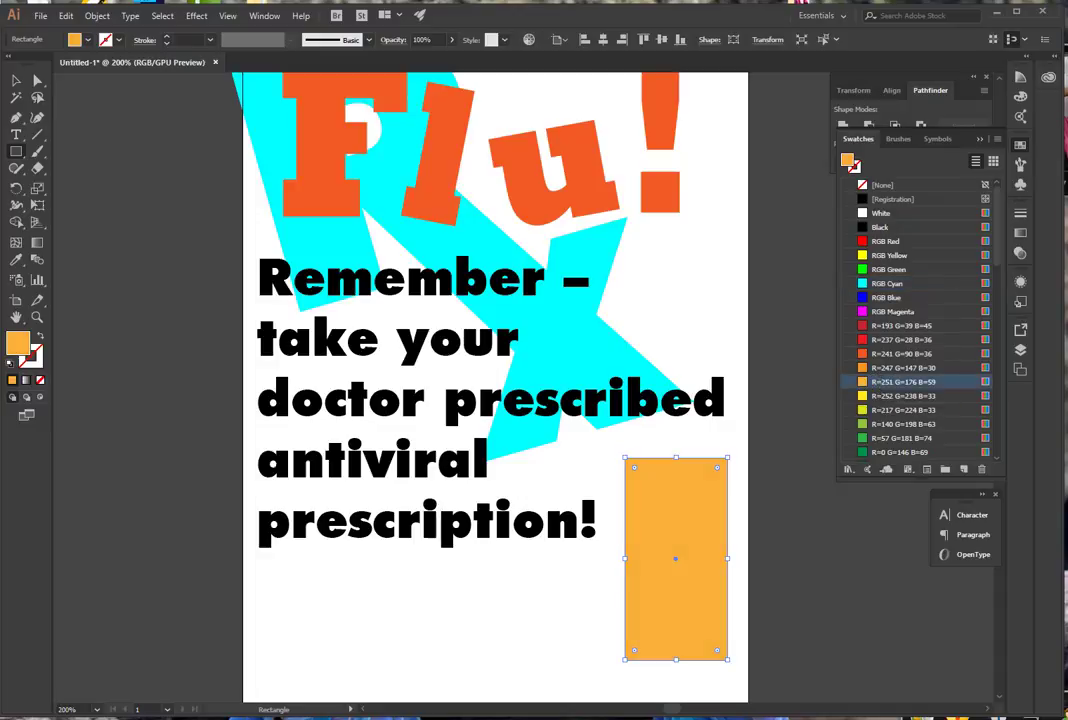
Add the text 'FLU' below the reminder lines.
left_click(16, 135)
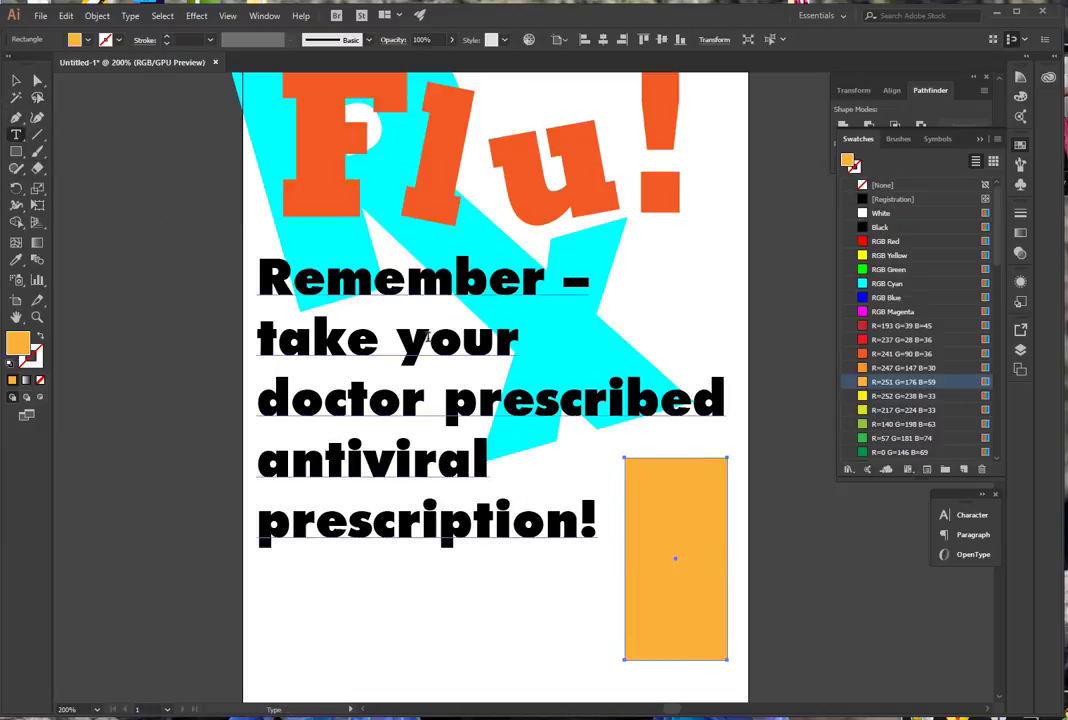
left_click(388, 638)
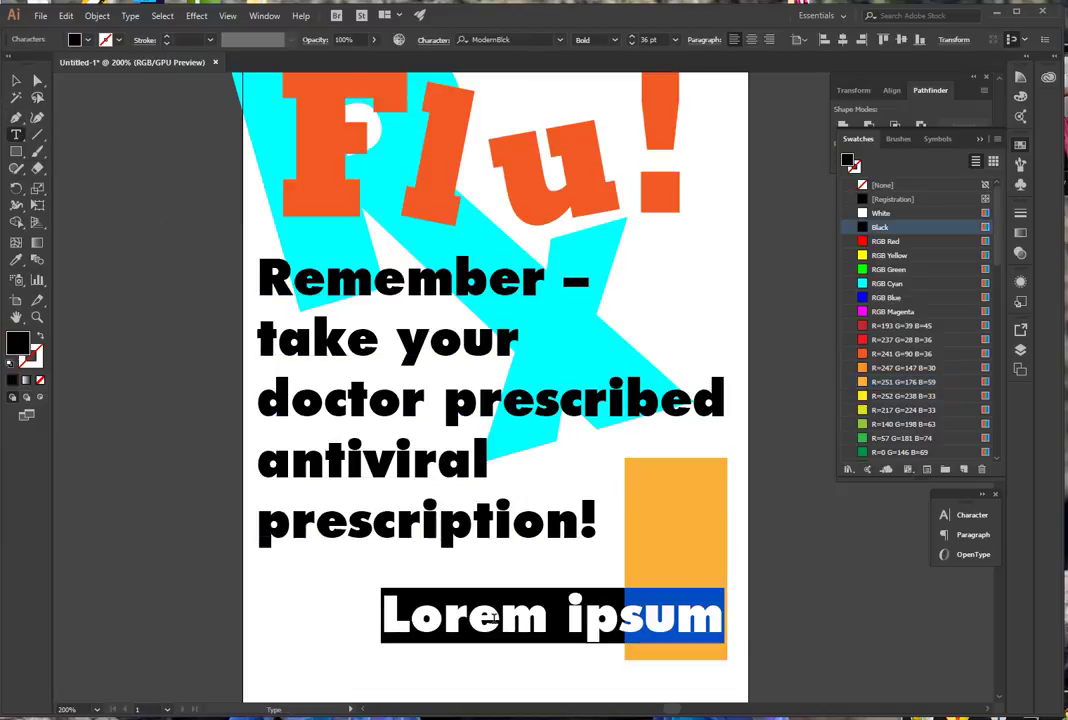
type("FLU")
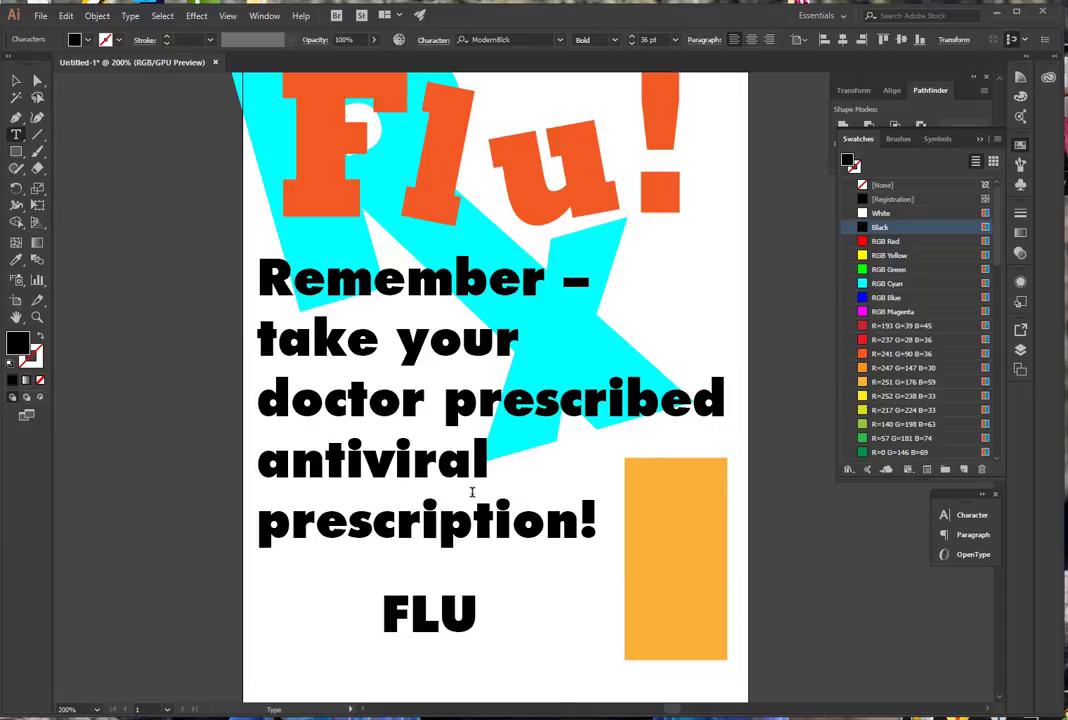
key("Escape")
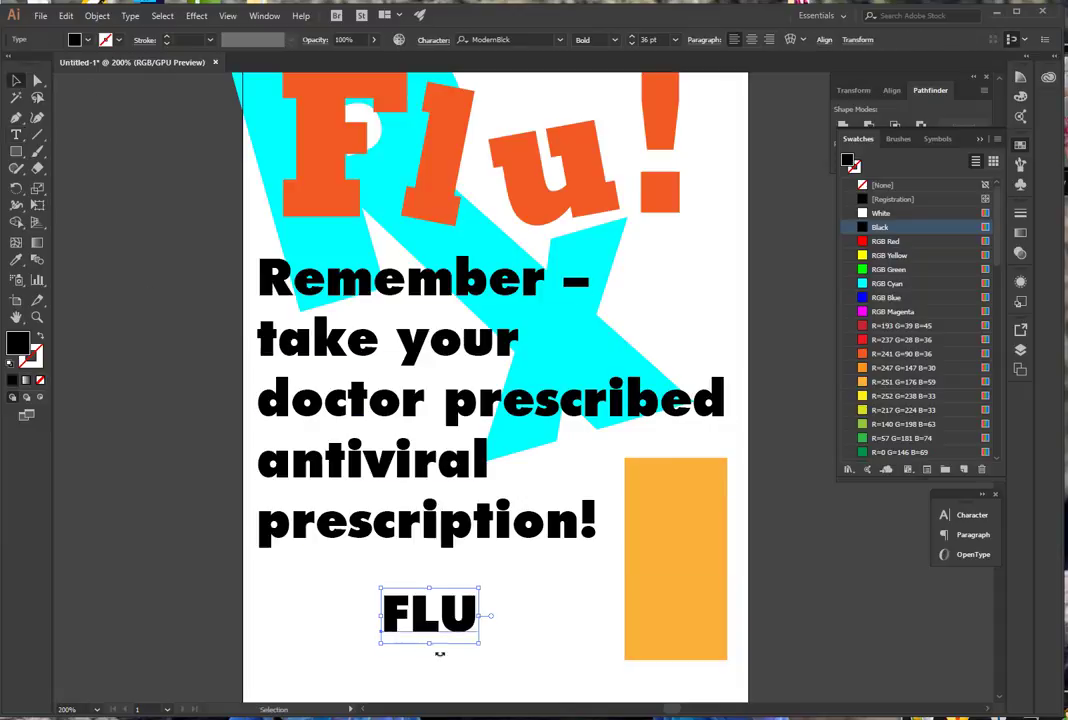
Colour FLU with a pale peach tint of orange from the Color Guide.
left_click(880, 368)
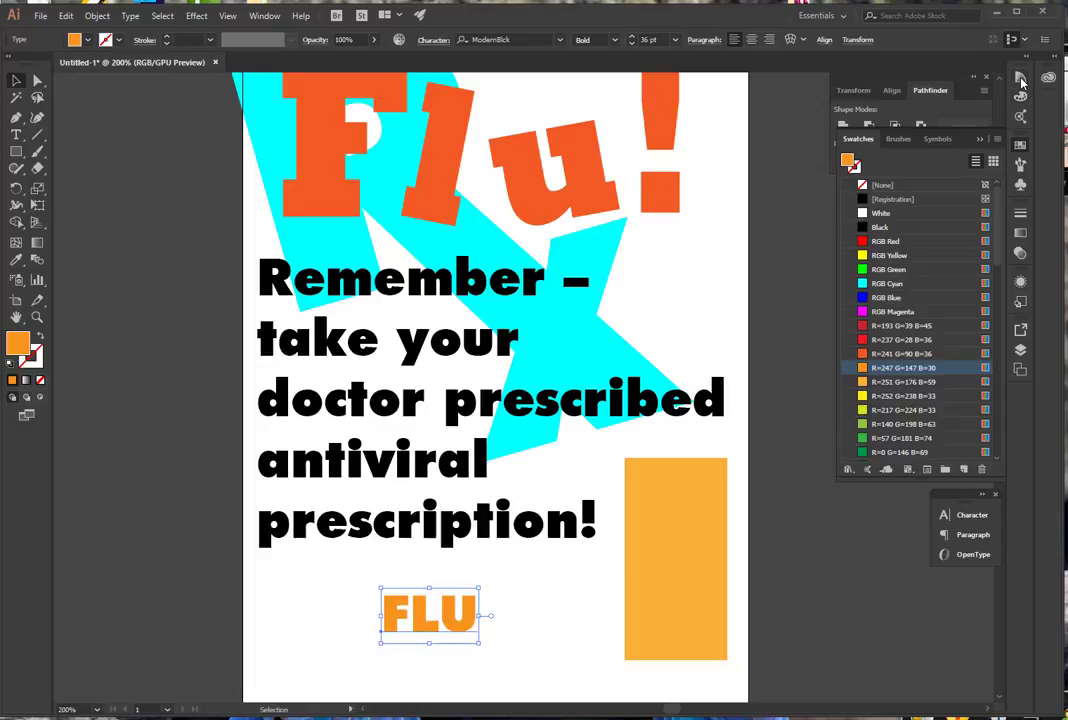
left_click(1021, 79)
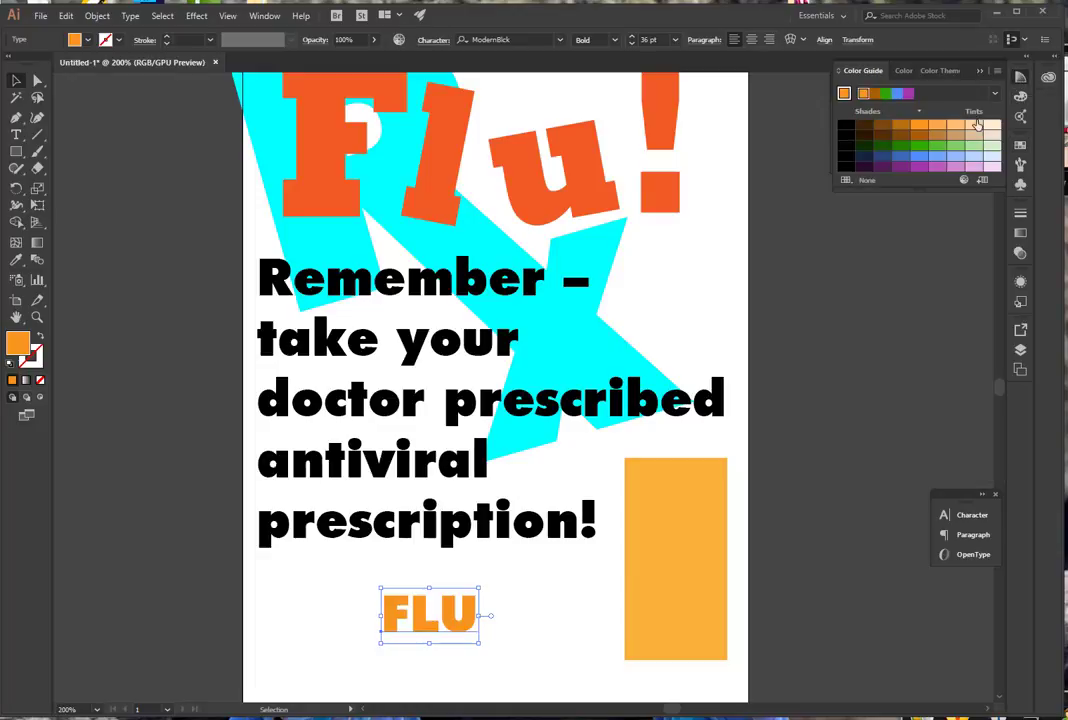
left_click(972, 131)
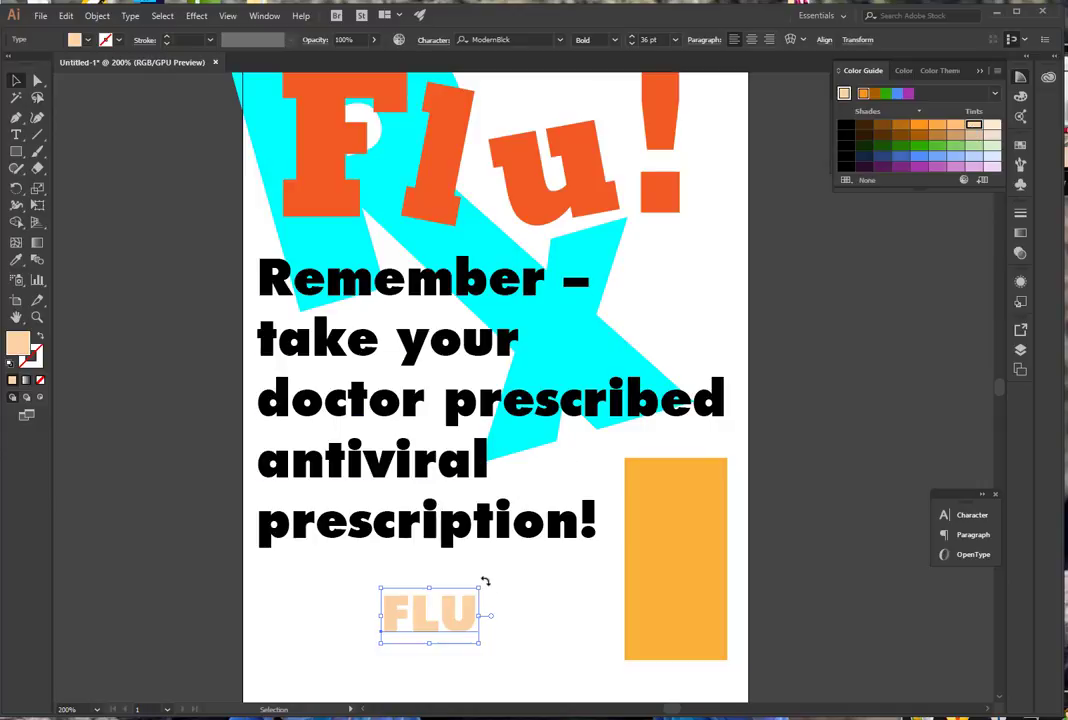
Rotate FLU 90° to vertical, move it into the orange bar, and scale it to about 90.8 pt.
left_click_drag(485, 581, 420, 544)
left_click_drag(440, 596, 660, 492)
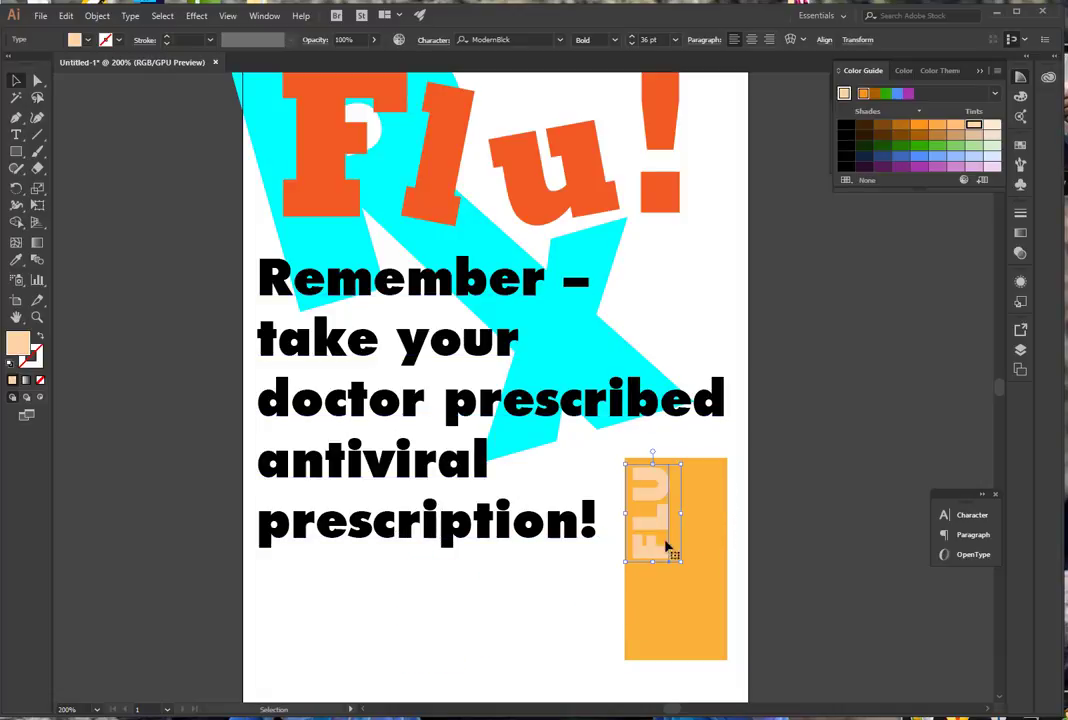
left_click_drag(682, 562, 741, 658)
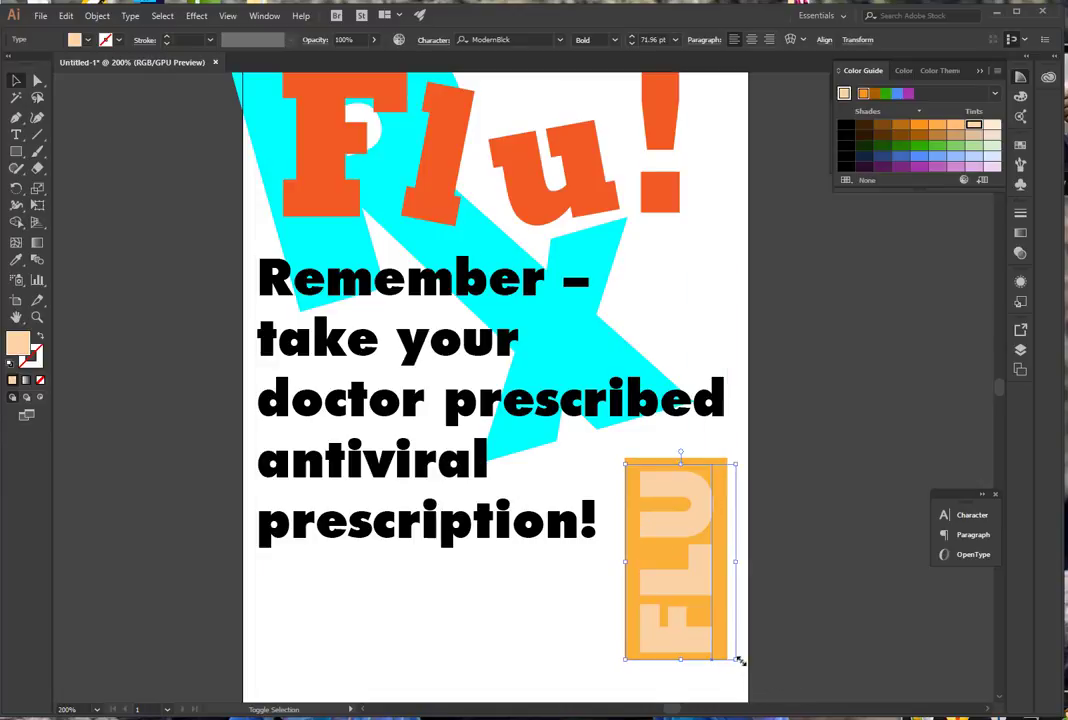
left_click_drag(735, 562, 751, 562)
left_click_drag(624, 563, 612, 563)
left_click_drag(670, 462, 683, 460)
left_click(794, 458)
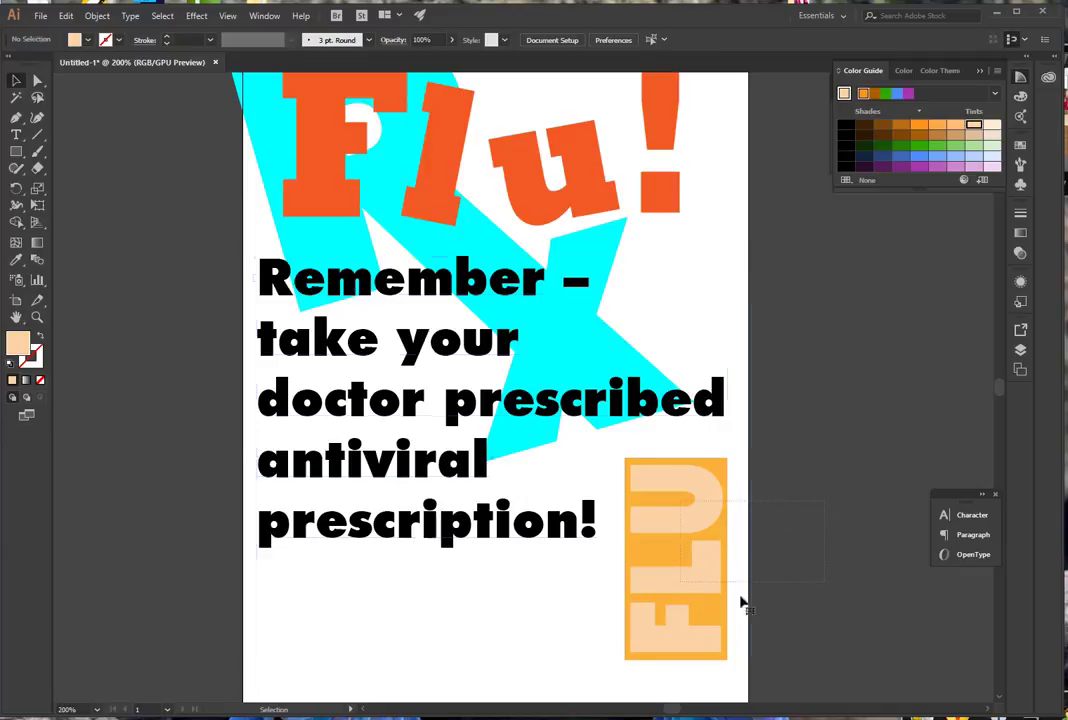
key("ctrl+a")
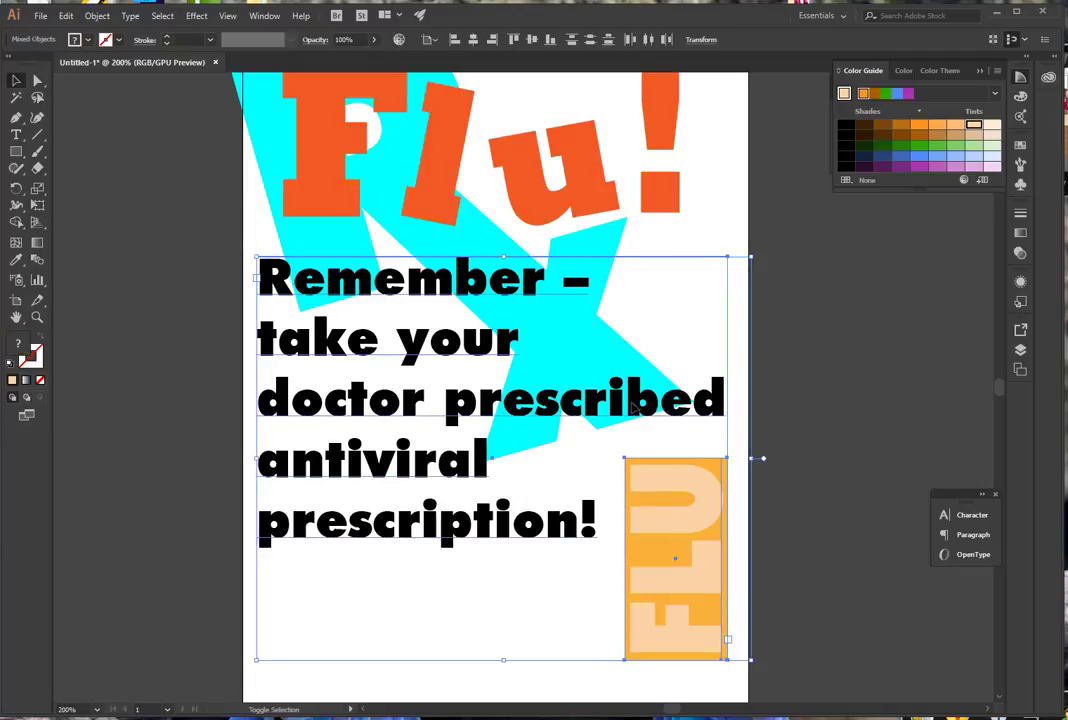
left_click(638, 405, "shift")
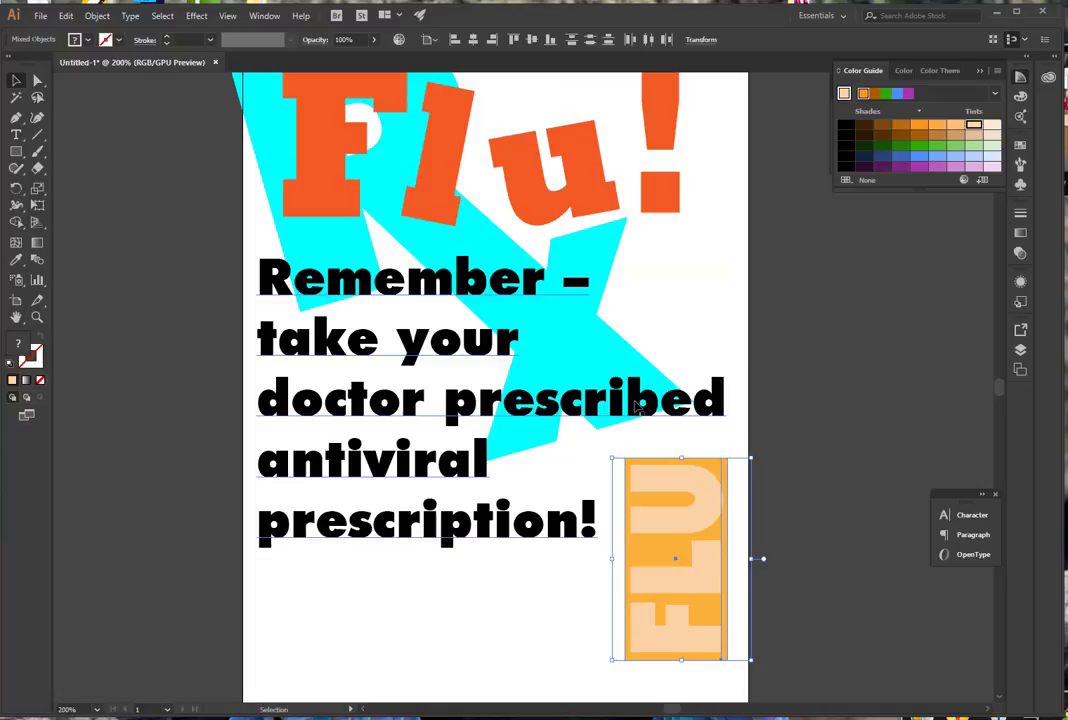